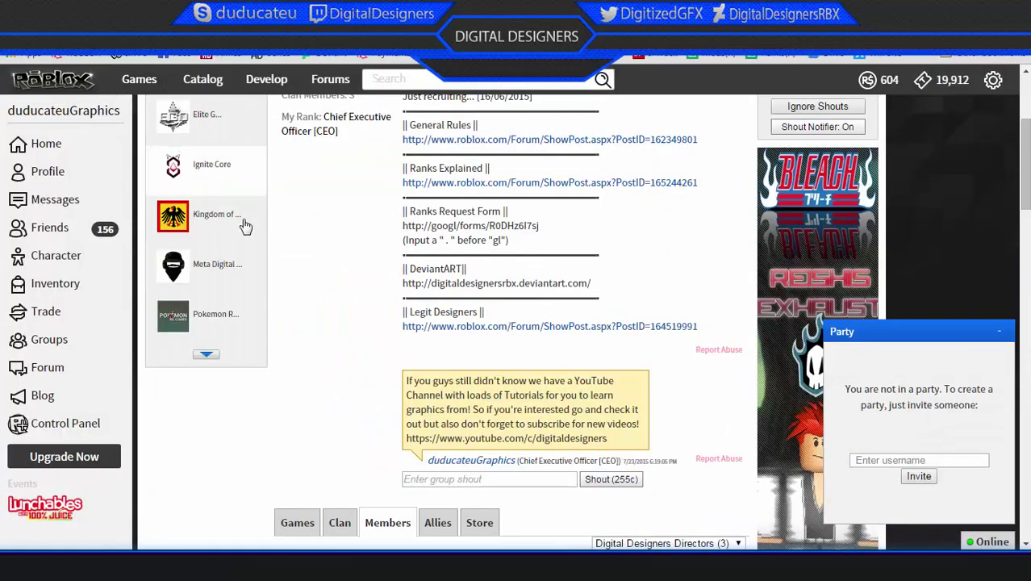
Open the profile page and download the avatar as an .rbxl file with the avatar extension.
scroll(348, 388, "up", 5)
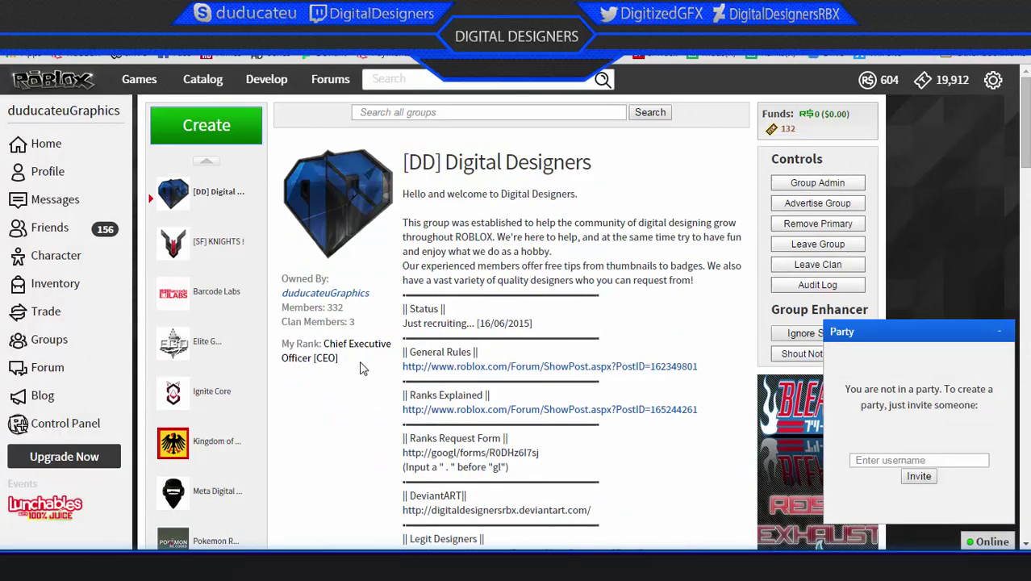
left_click(47, 176)
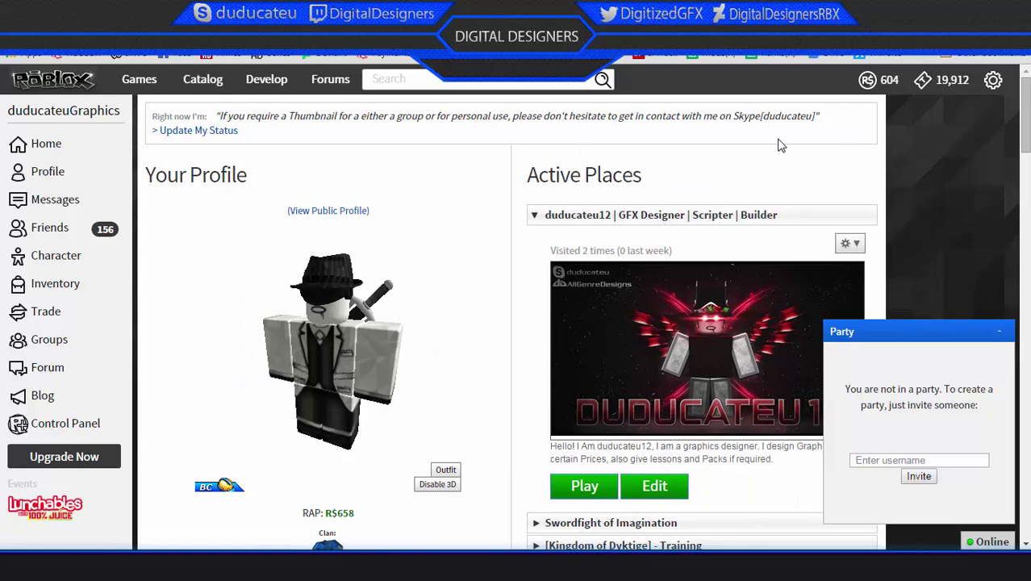
left_click(859, 35)
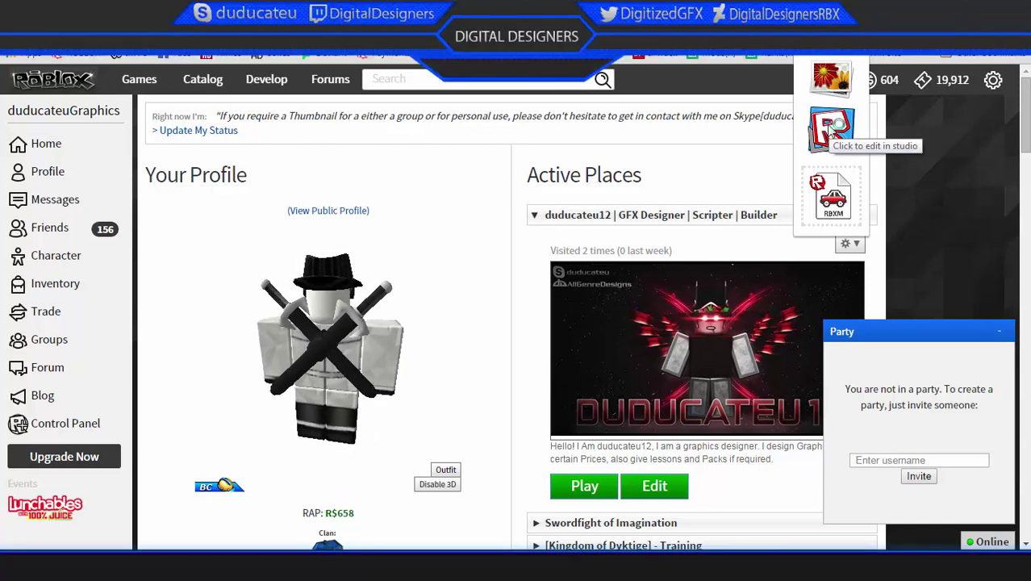
left_click(839, 129)
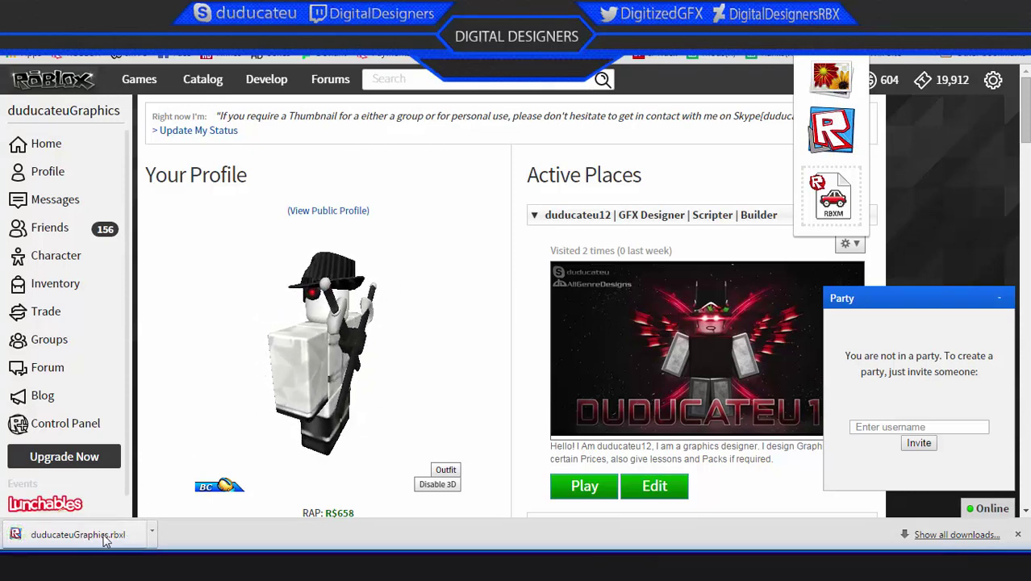
Open the downloaded avatar .rbxl place in Studio and orbit the camera around the character.
left_click(25, 534)
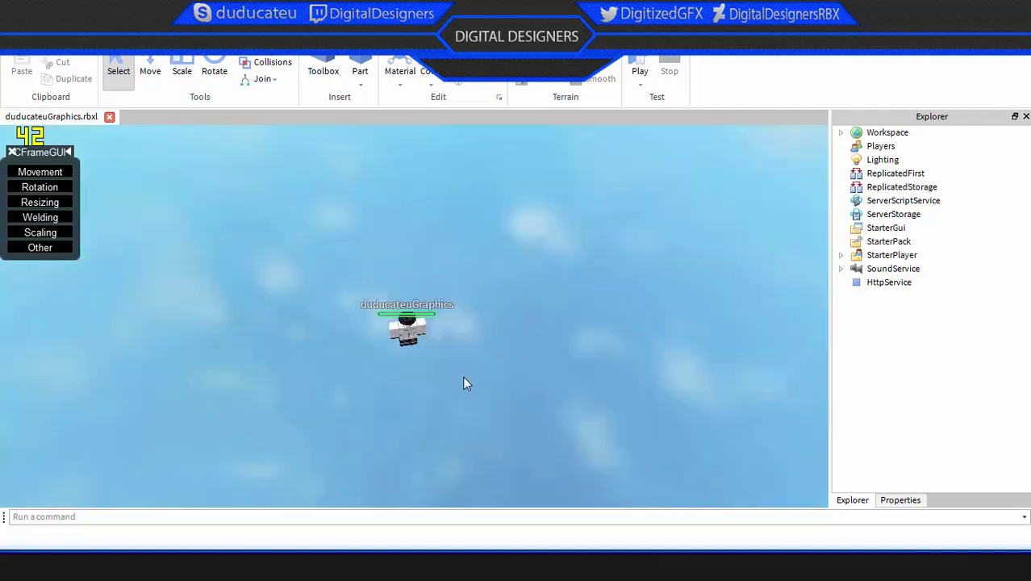
scroll(461, 375, "up", 3)
scroll(460, 375, "up", 5)
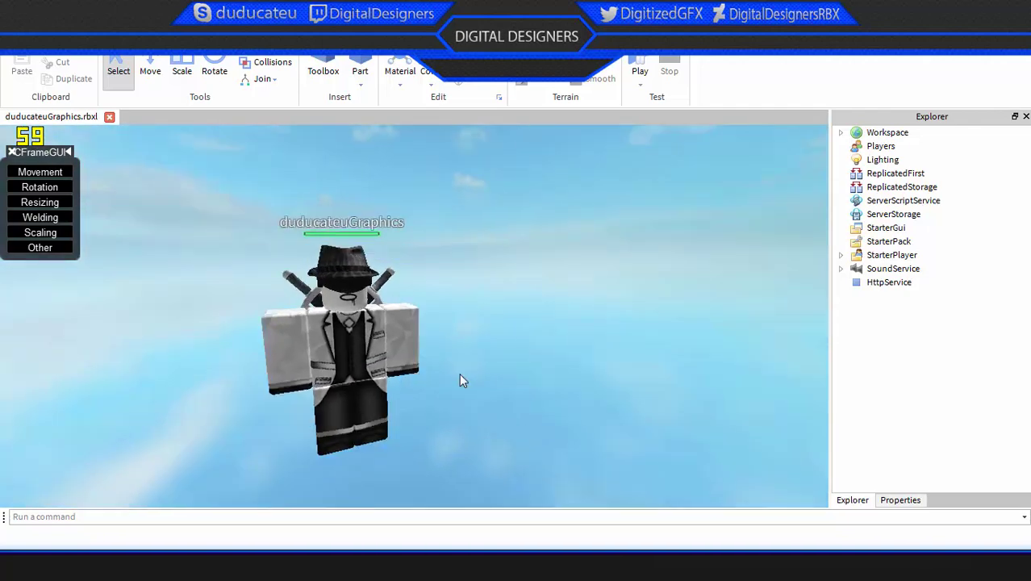
scroll(456, 373, "down", 5)
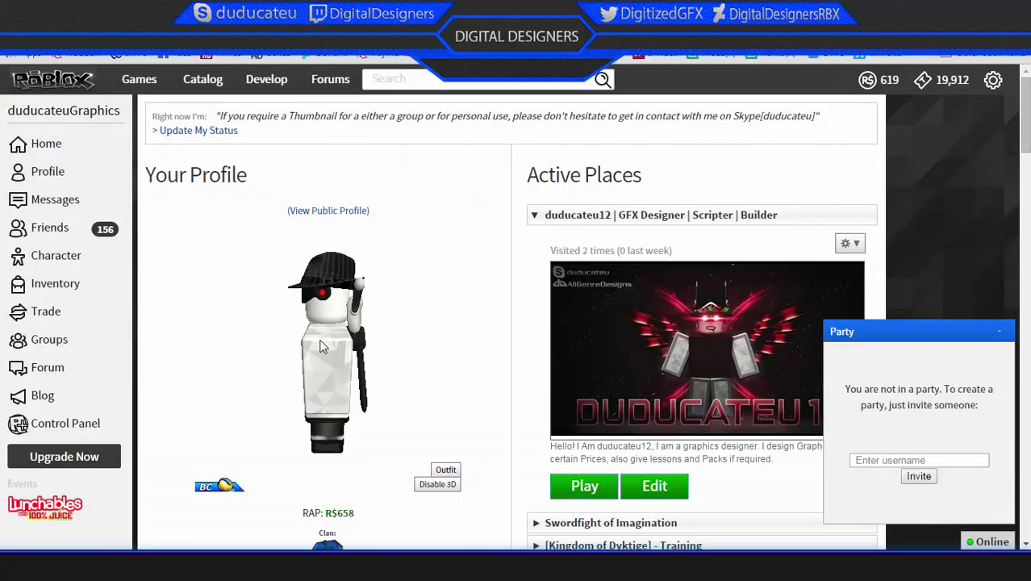
left_click_drag(313, 368, 316, 420)
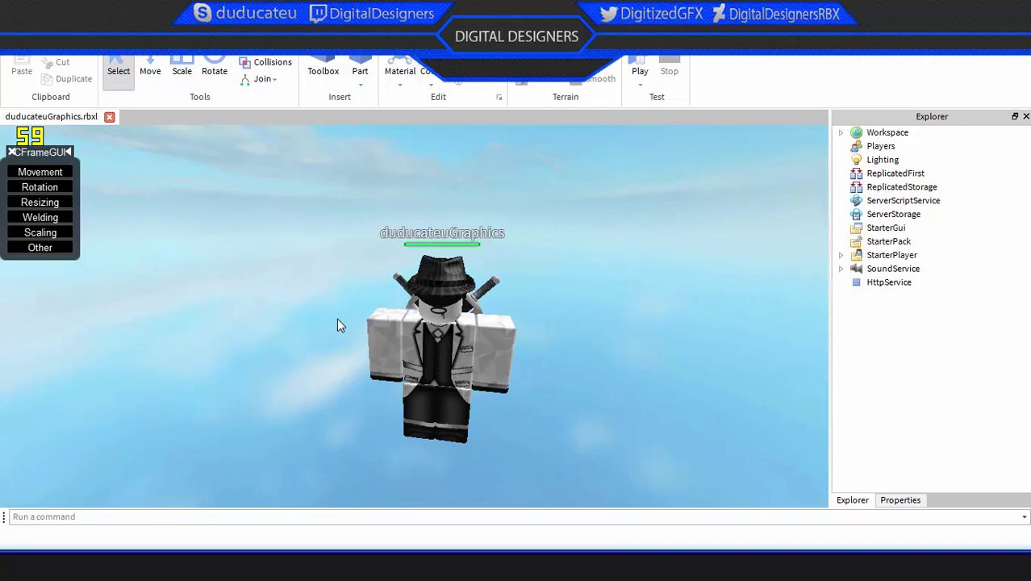
right_click_drag(442, 343, 458, 367)
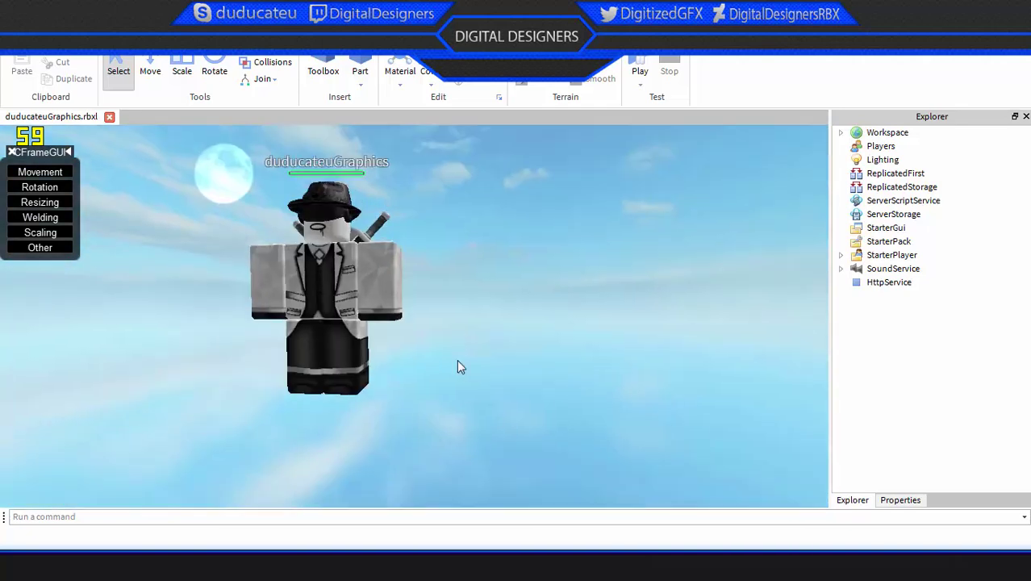
scroll(457, 367, "down", 2)
left_click_drag(434, 377, 7, 113)
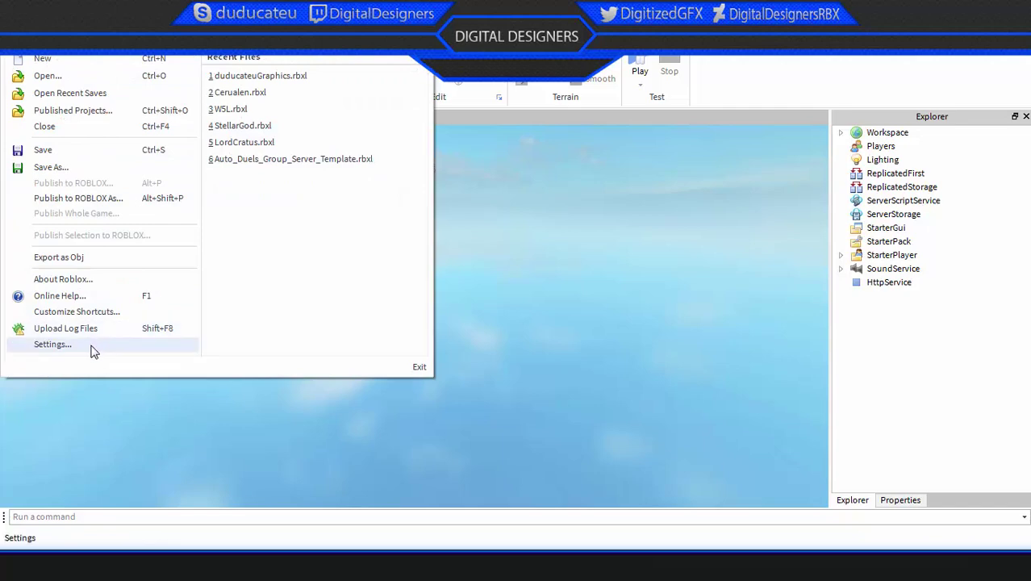
Open the Rendering category in Settings, accept the warning, and scroll down to GraphicsMode.
left_click(91, 346)
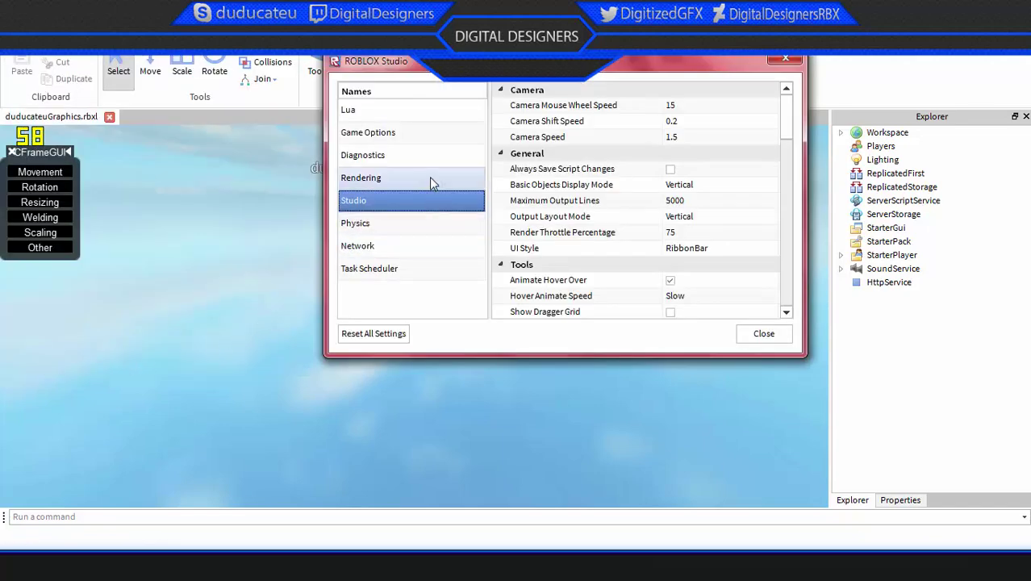
left_click(377, 178)
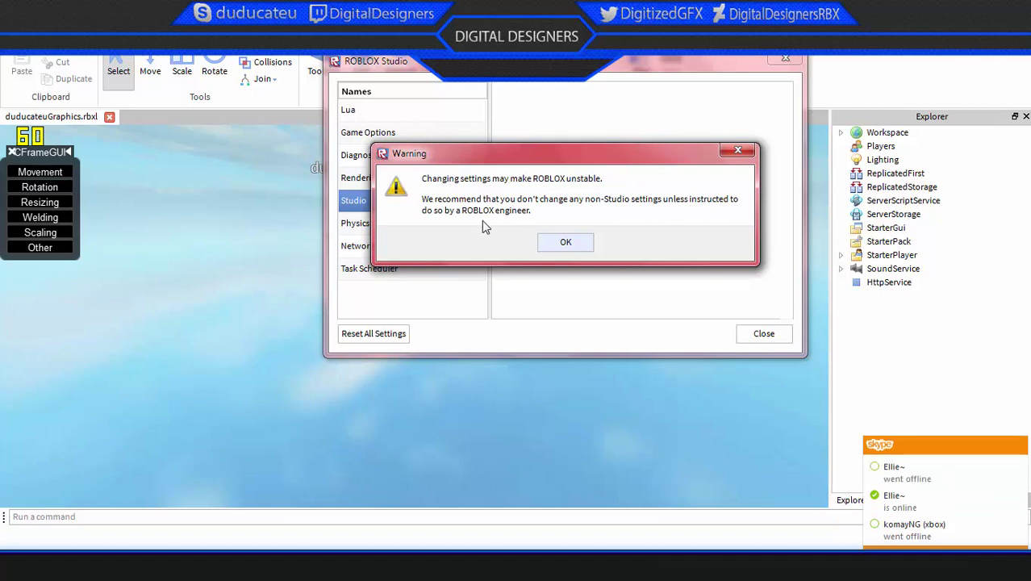
left_click(564, 242)
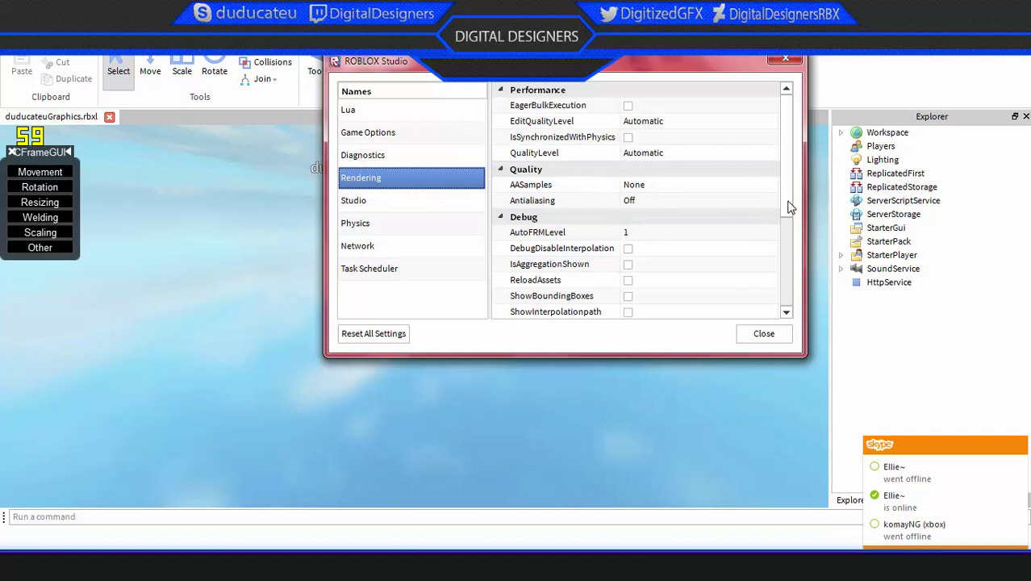
left_click_drag(789, 208, 798, 306)
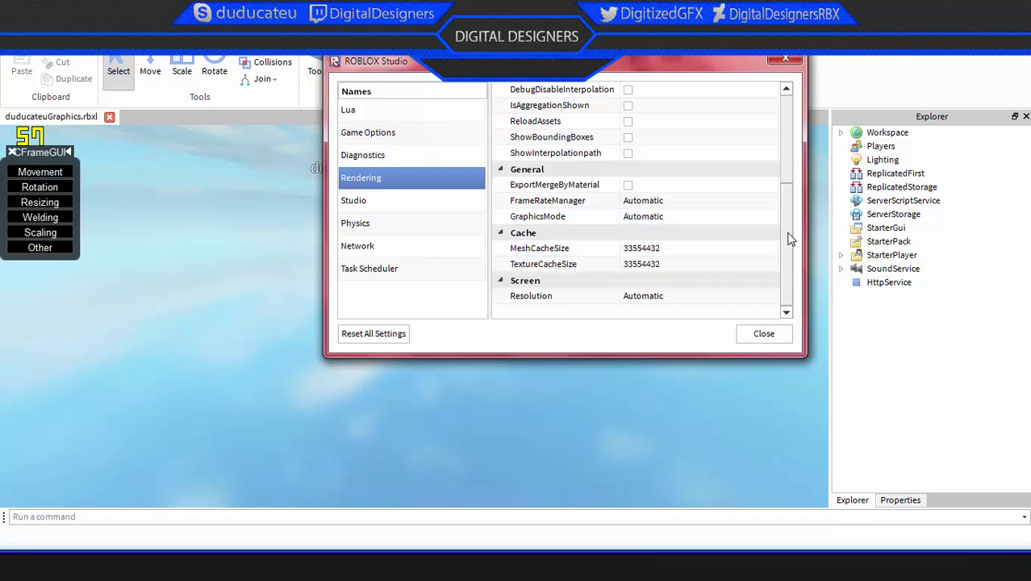
scroll(791, 237, "up", 1)
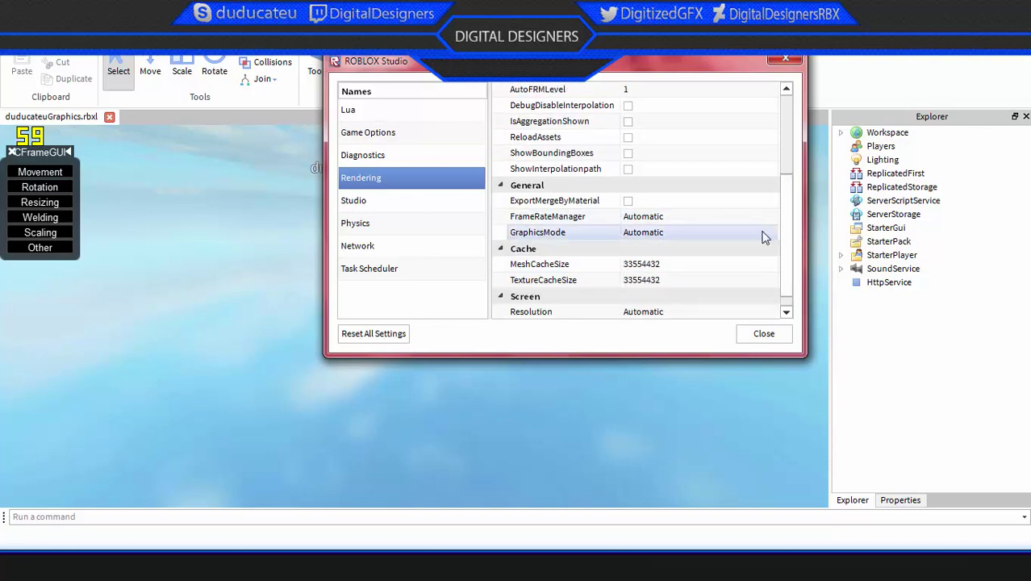
left_click_drag(786, 255, 782, 131)
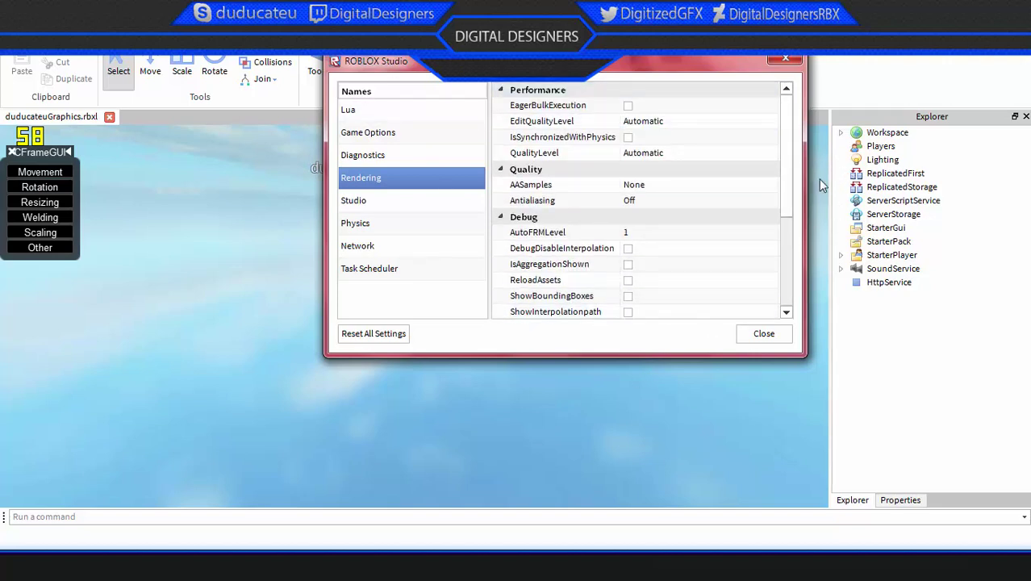
left_click_drag(786, 191, 786, 303)
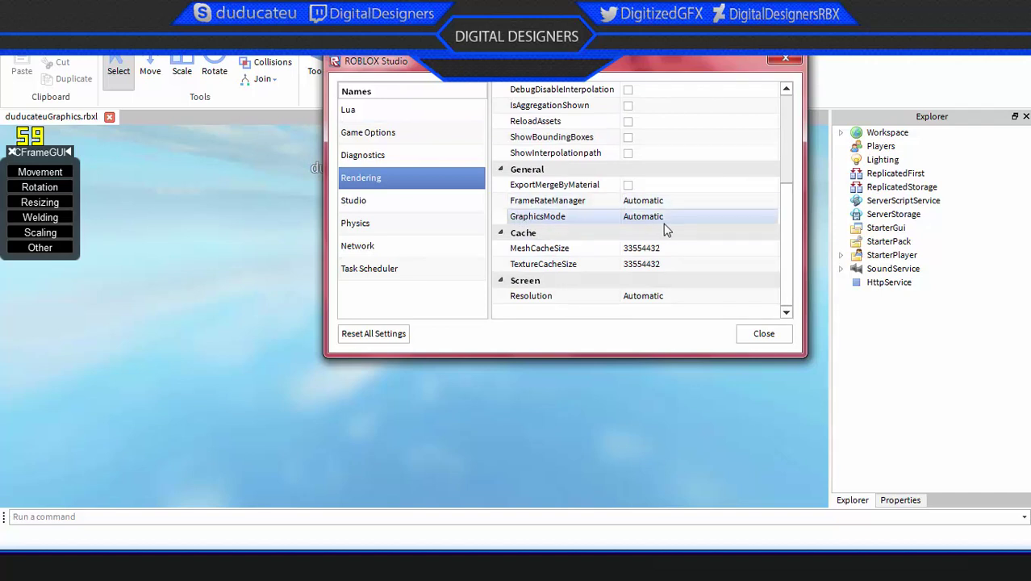
Set GraphicsMode to Direct3D11, dismissing a chat popup, and close the Settings window.
left_click(773, 217)
left_click(772, 218)
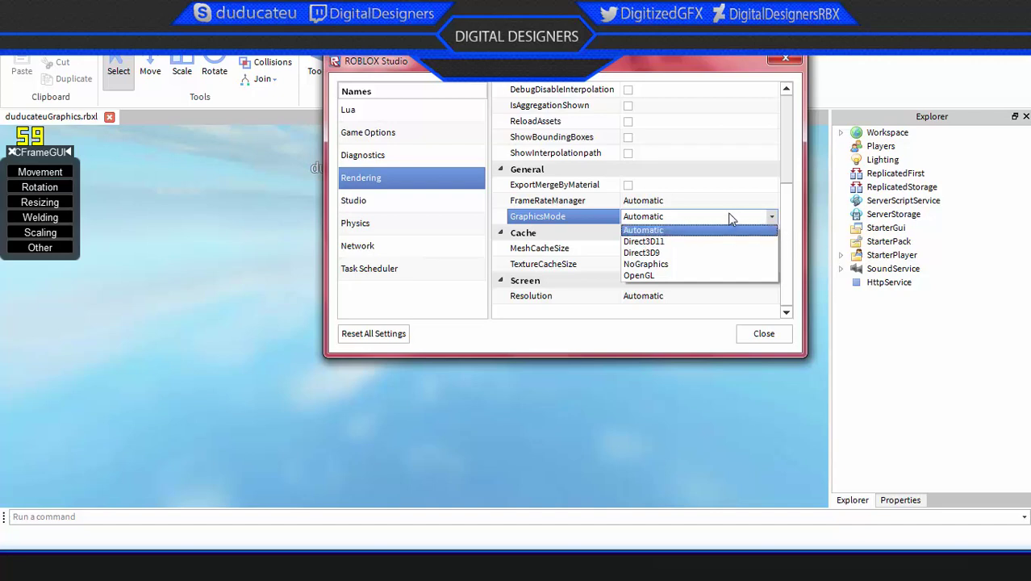
left_click(662, 245)
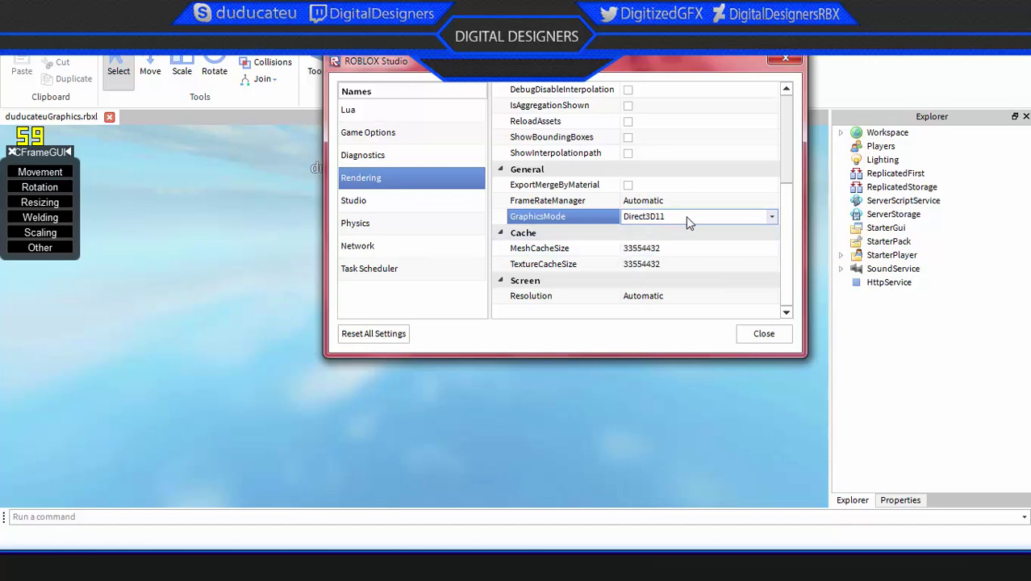
left_click(687, 219)
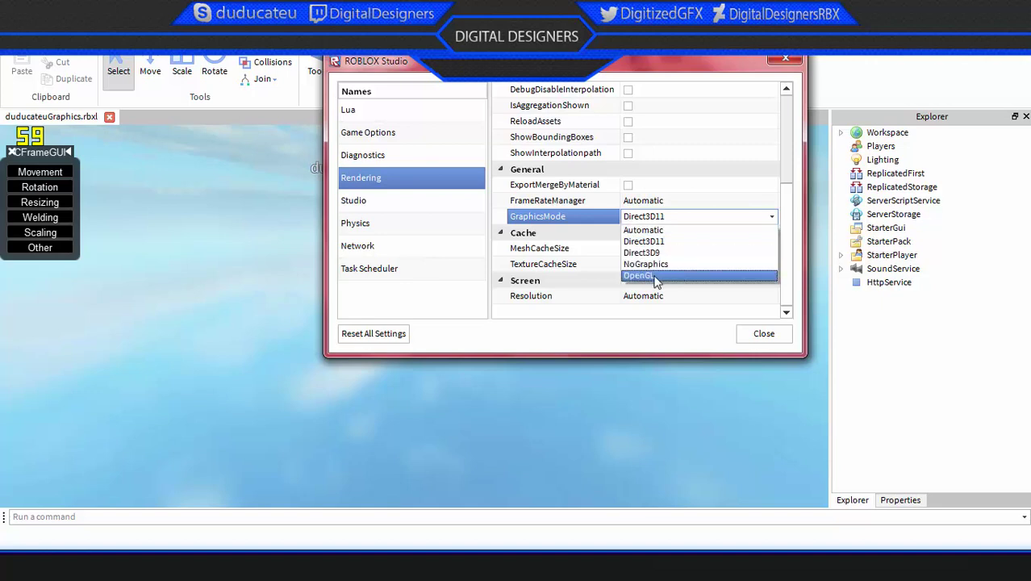
left_click(696, 220)
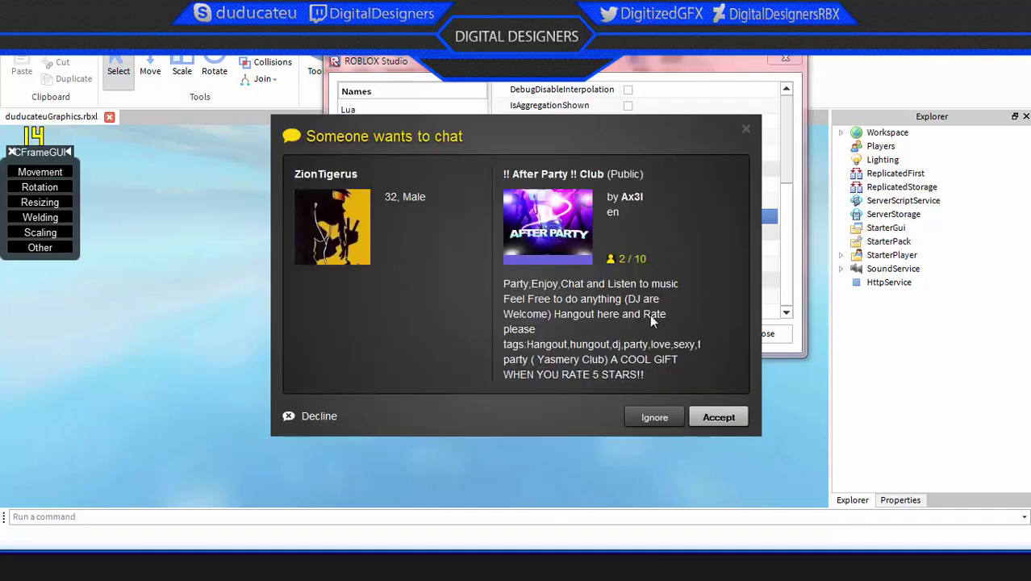
left_click(654, 417)
left_click(663, 217)
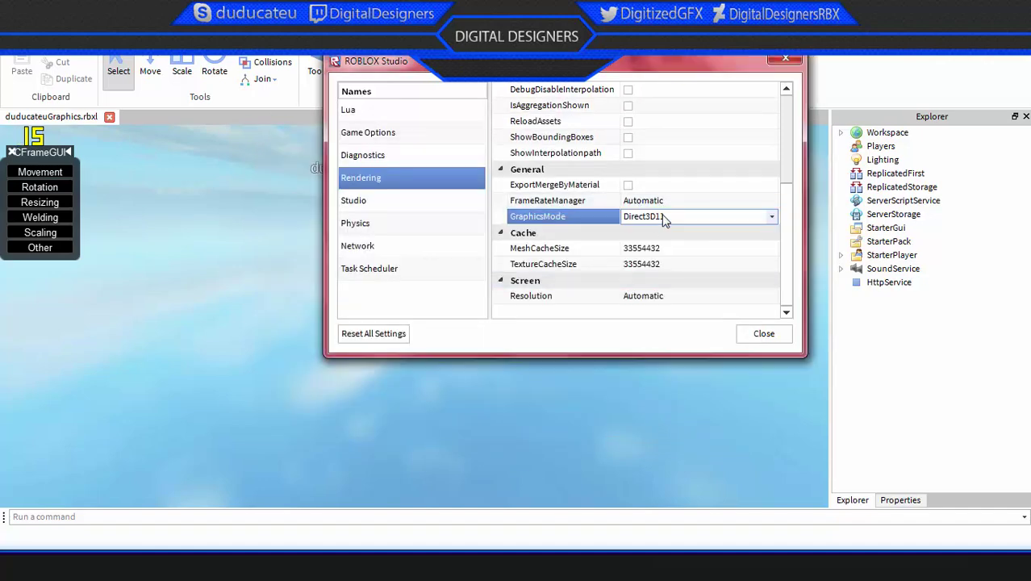
left_click(659, 218)
left_click(660, 231)
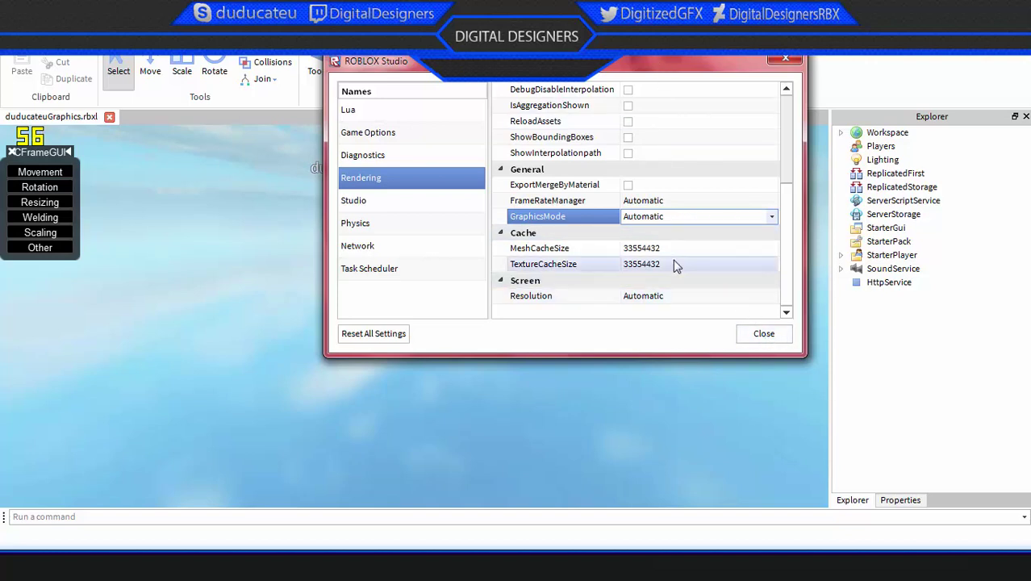
left_click(689, 217)
left_click(690, 242)
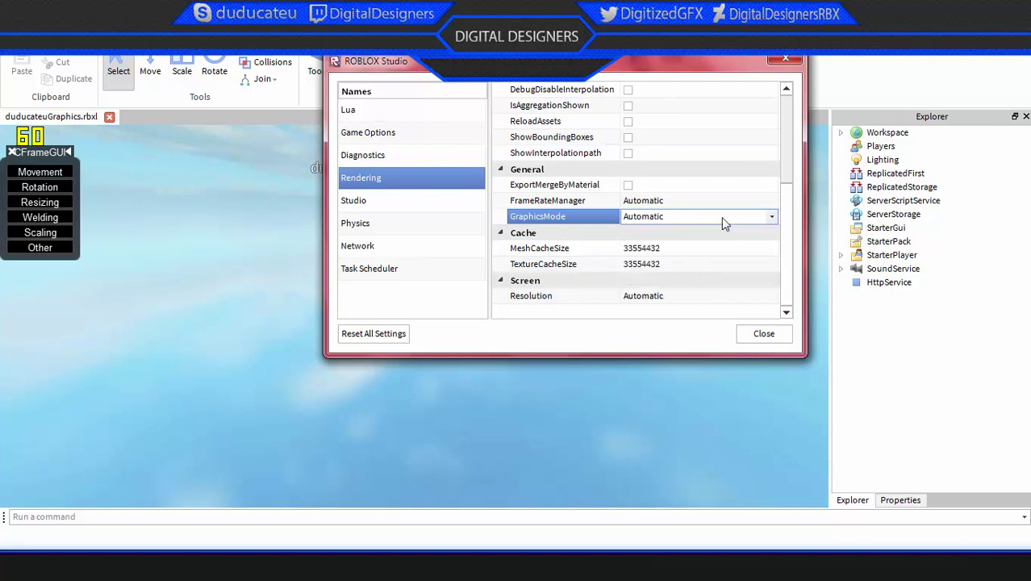
left_click(766, 332)
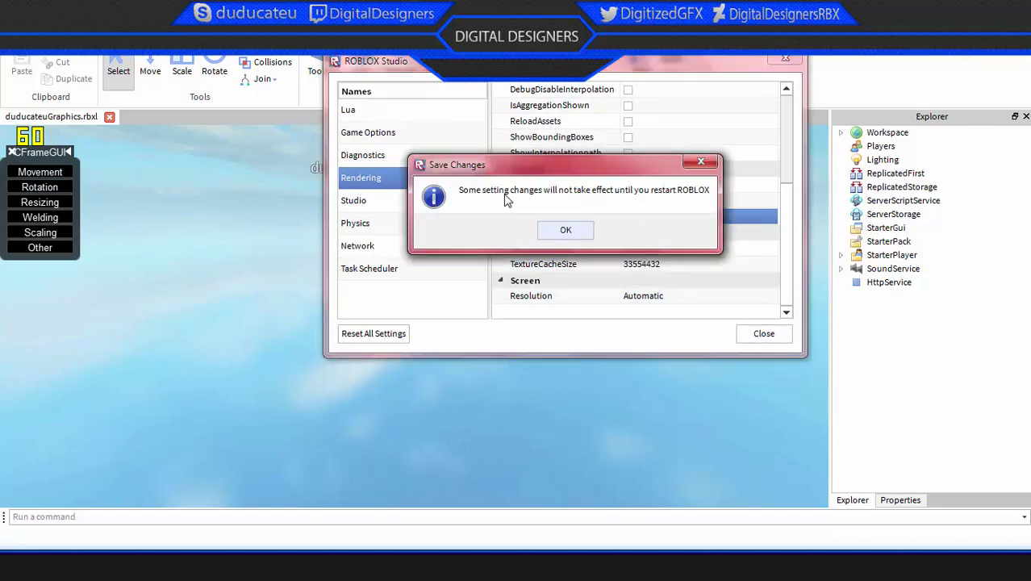
Acknowledge the restart notice, expand Workspace, and right-click the avatar model.
left_click(577, 232)
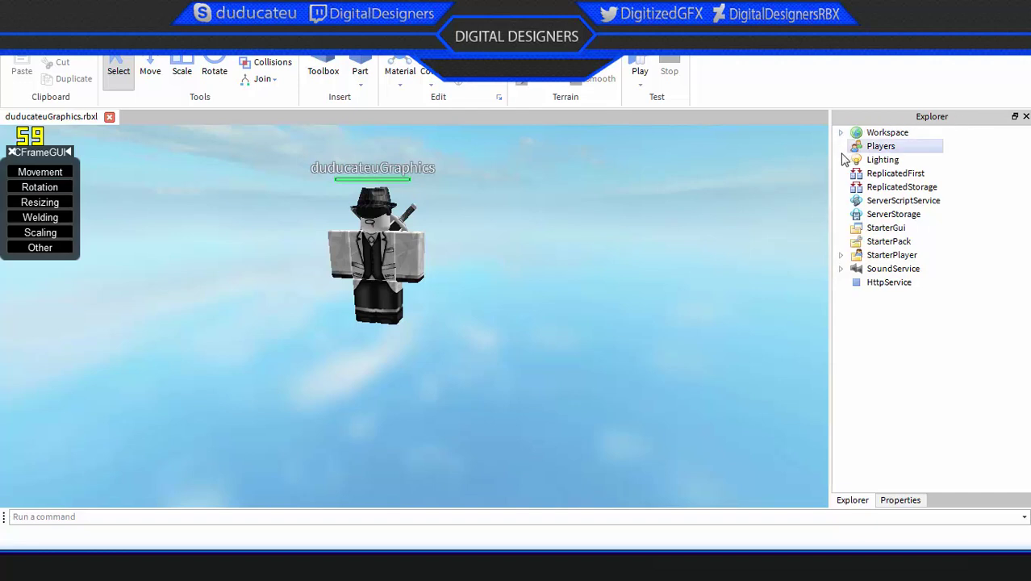
left_click(840, 132)
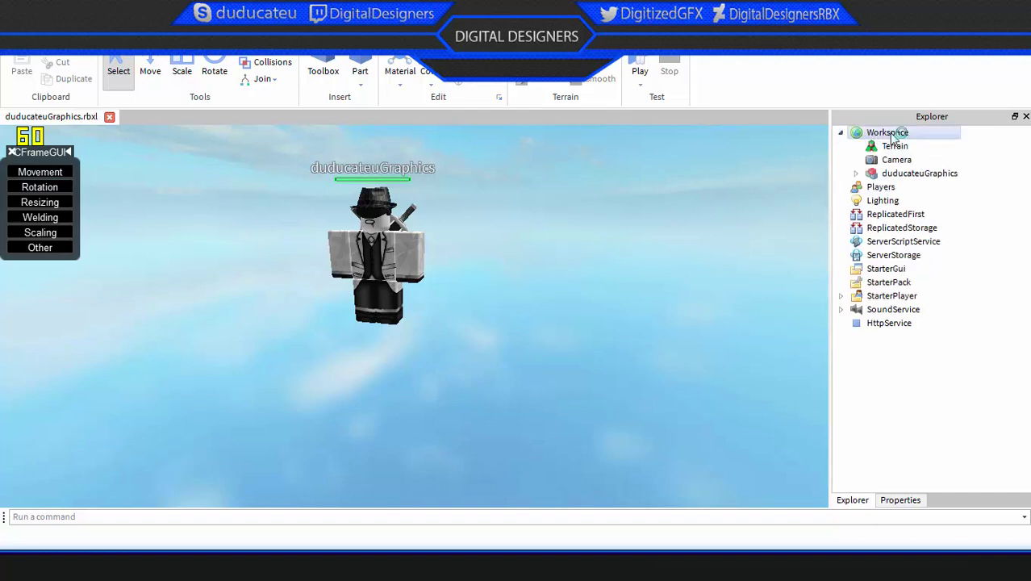
left_click(875, 174)
right_click(875, 174)
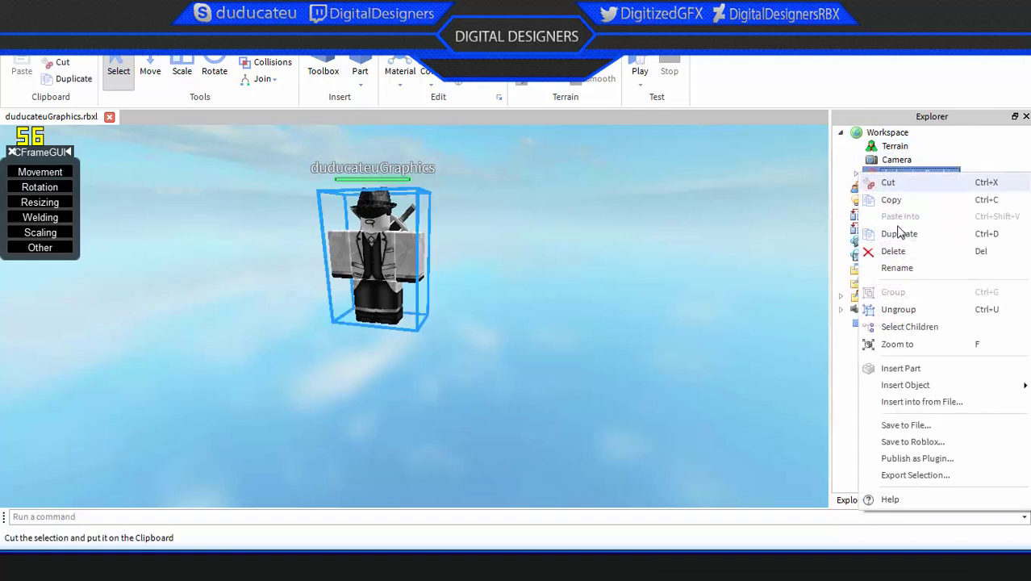
Start the avatar export, then create and open a new 'Tutorial 2' folder.
left_click(919, 479)
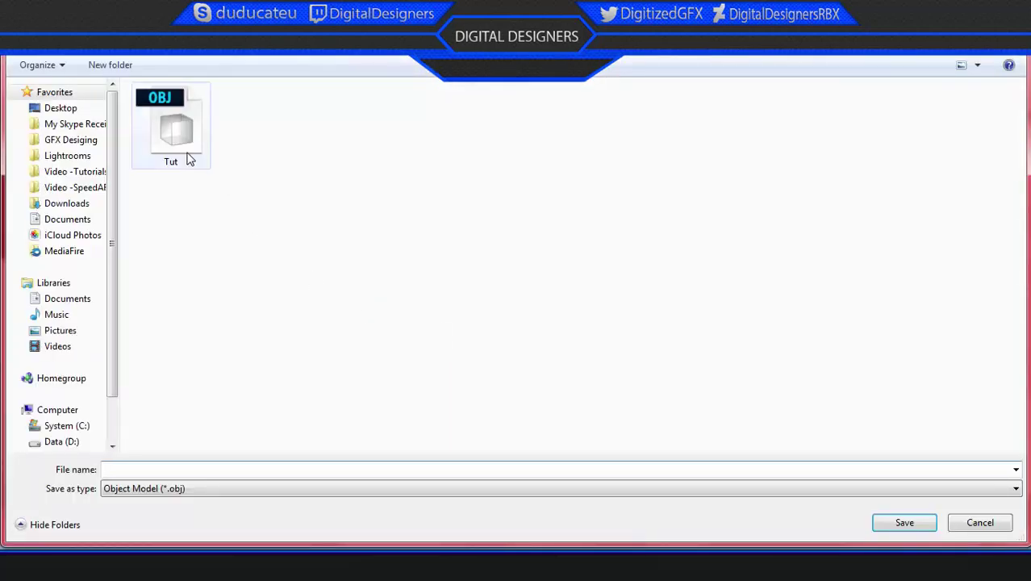
left_click(186, 142)
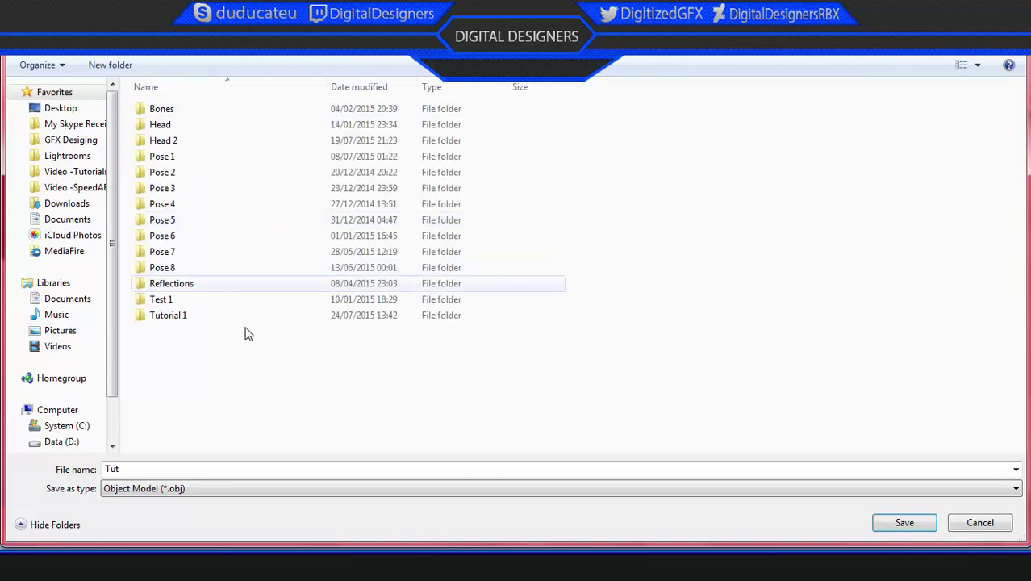
right_click(253, 367)
mouse_move(287, 334)
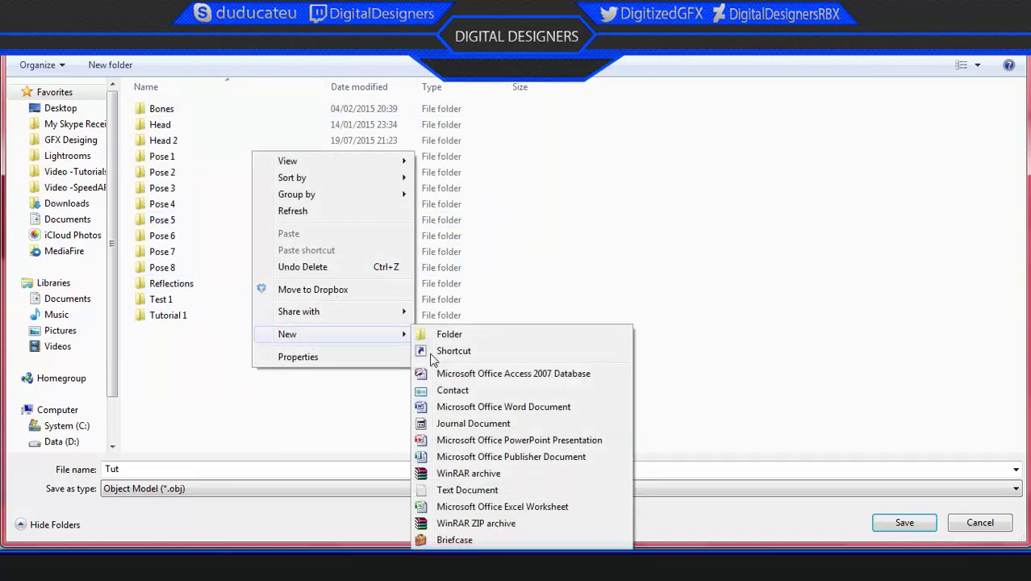
left_click(516, 335)
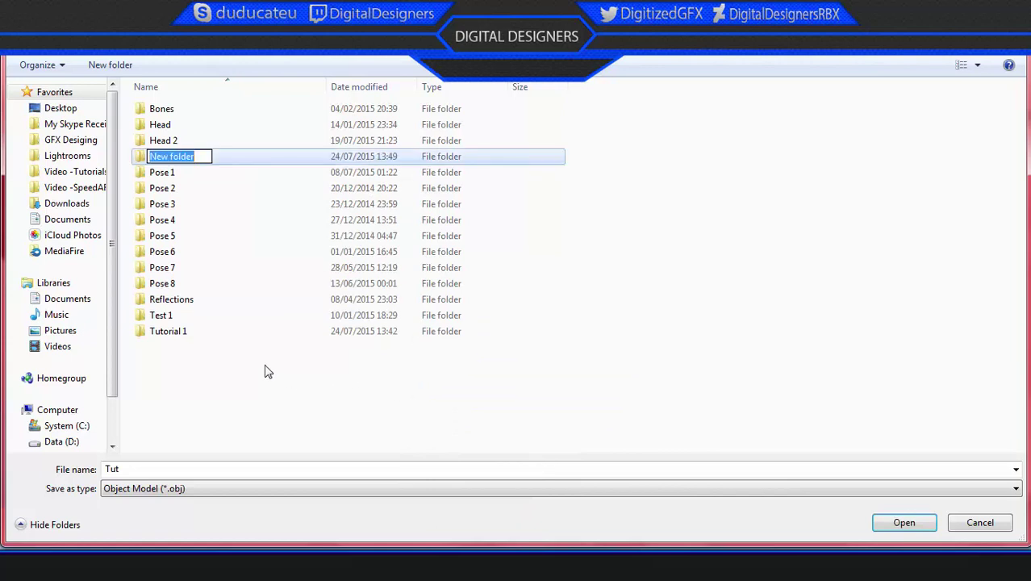
type("Tut")
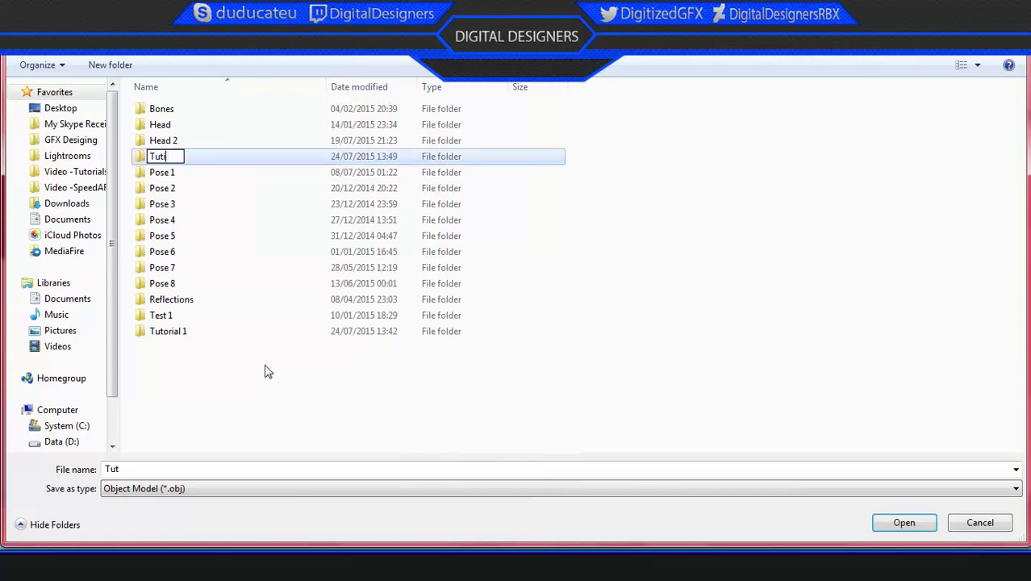
type("or")
type("ial")
key("BackSpace")
key("BackSpace")
key("BackSpace")
key("BackSpace")
type("ria")
type("l 2")
key("Return")
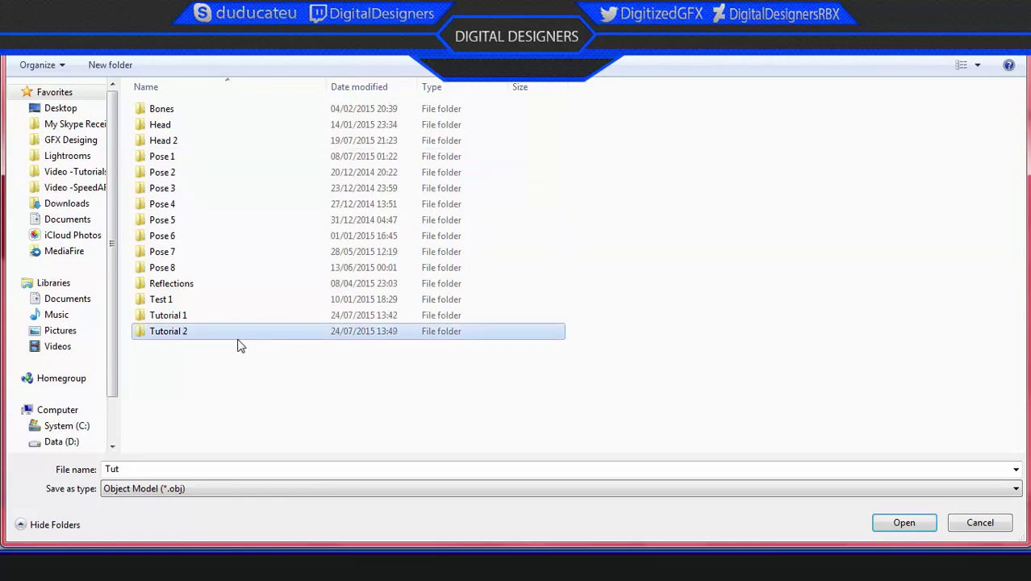
double_click(184, 334)
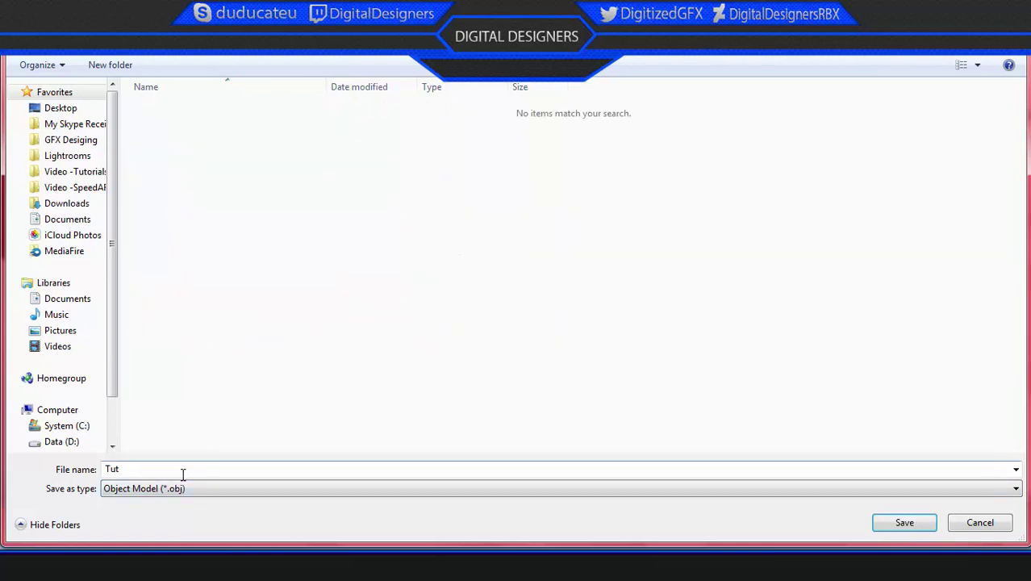
Name the export file 'Tut2' and save it.
left_click(497, 471)
key("ctrl+a")
type("2")
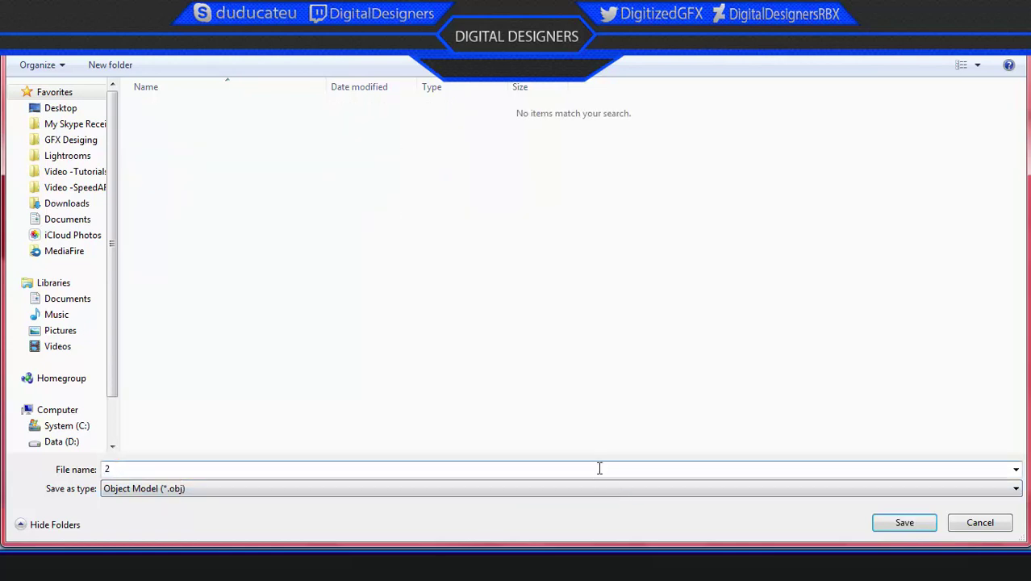
key("BackSpace")
type("Tut2")
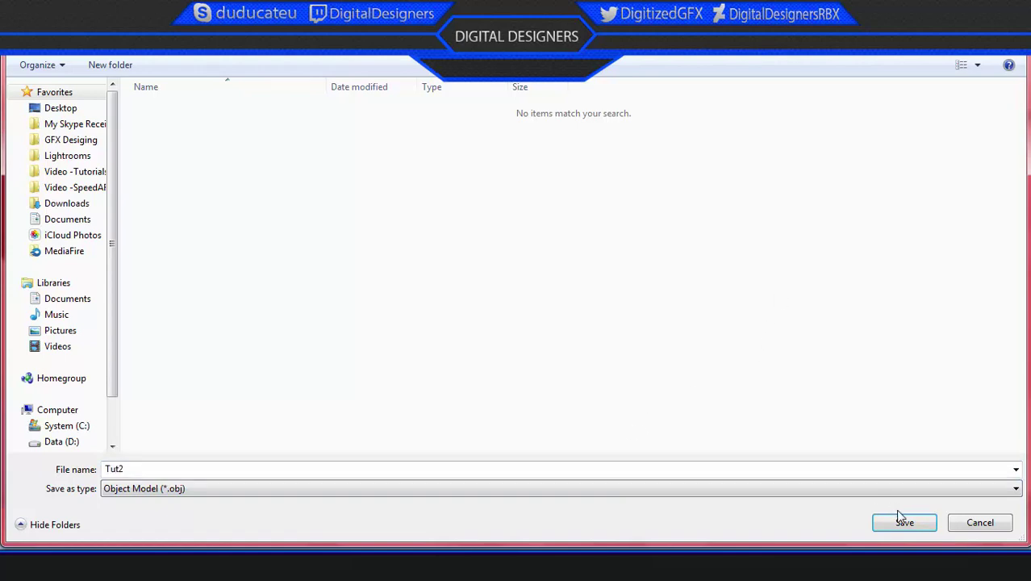
left_click(905, 524)
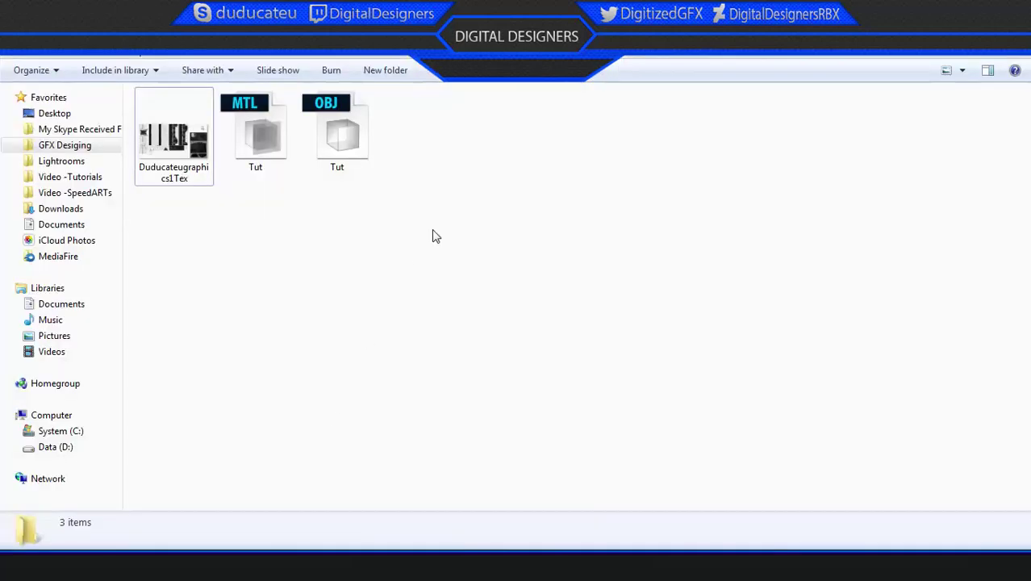
Check the exported files in the Tutorial 2 folder, then close Roblox Studio at the save prompt.
key("BackSpace")
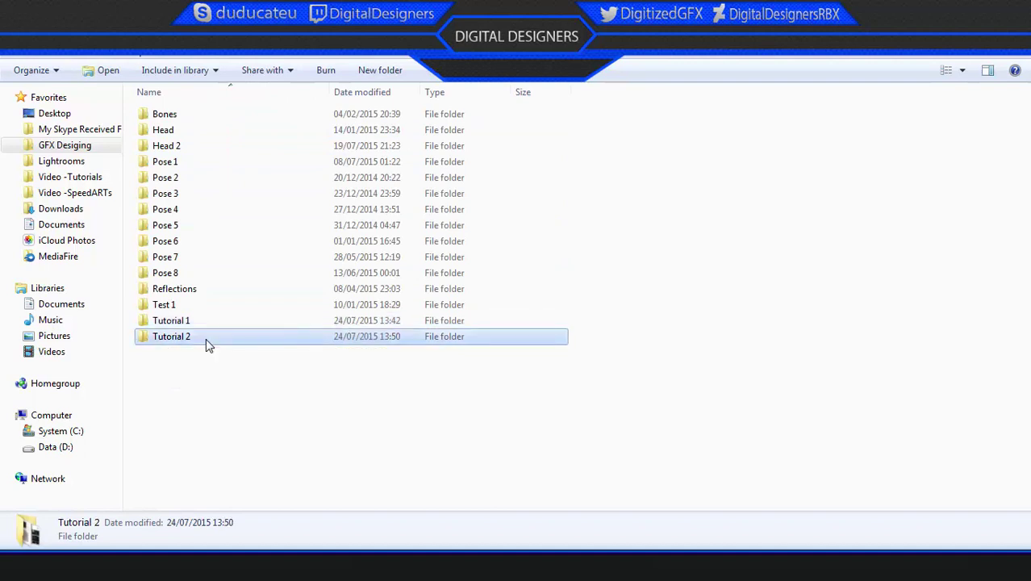
double_click(207, 339)
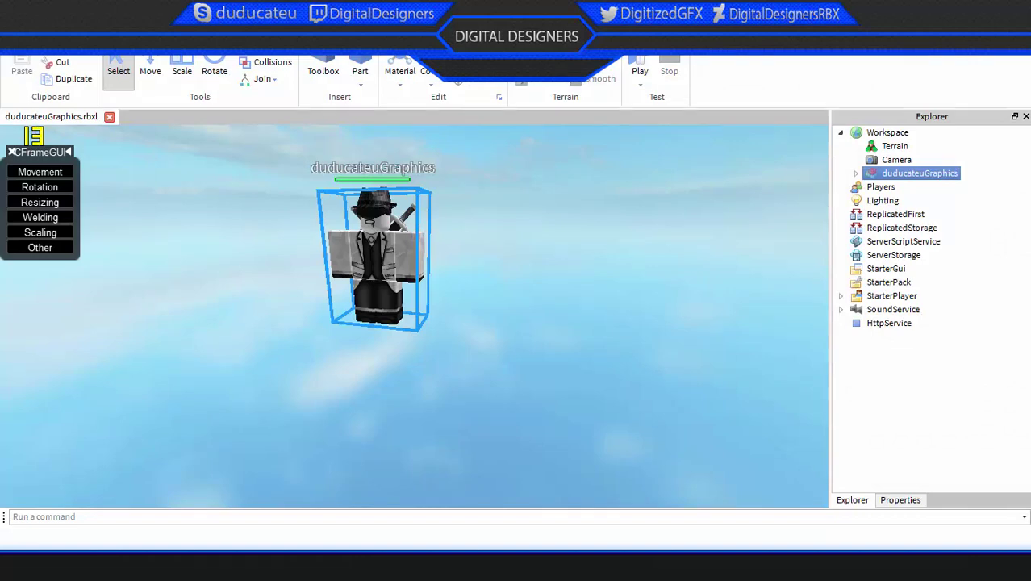
key("alt+F4")
left_click(514, 303)
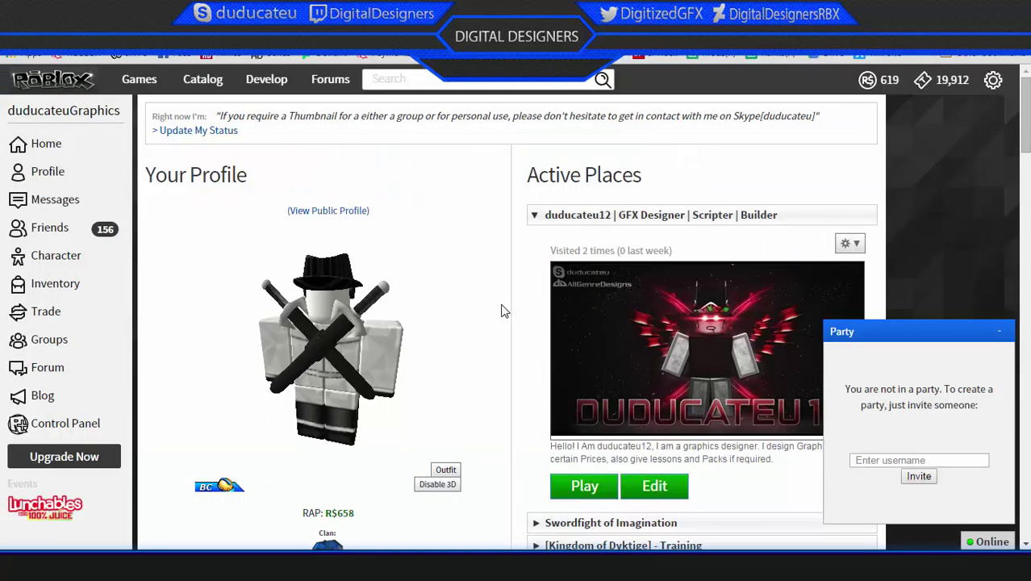
Browse the [DD] Digital Designers group page and dismiss the X-101st Legion notification.
left_click(56, 342)
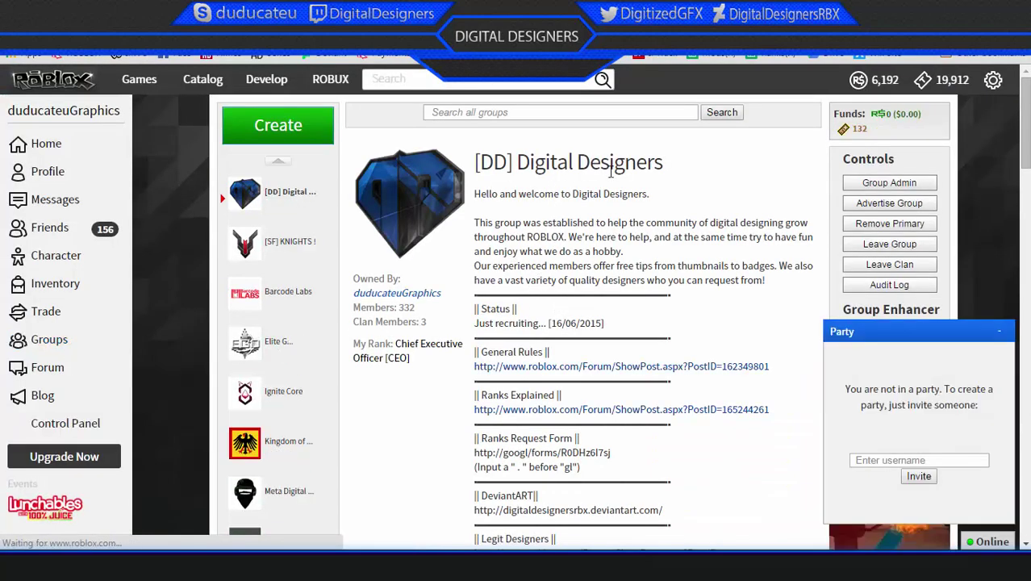
left_click_drag(679, 168, 418, 164)
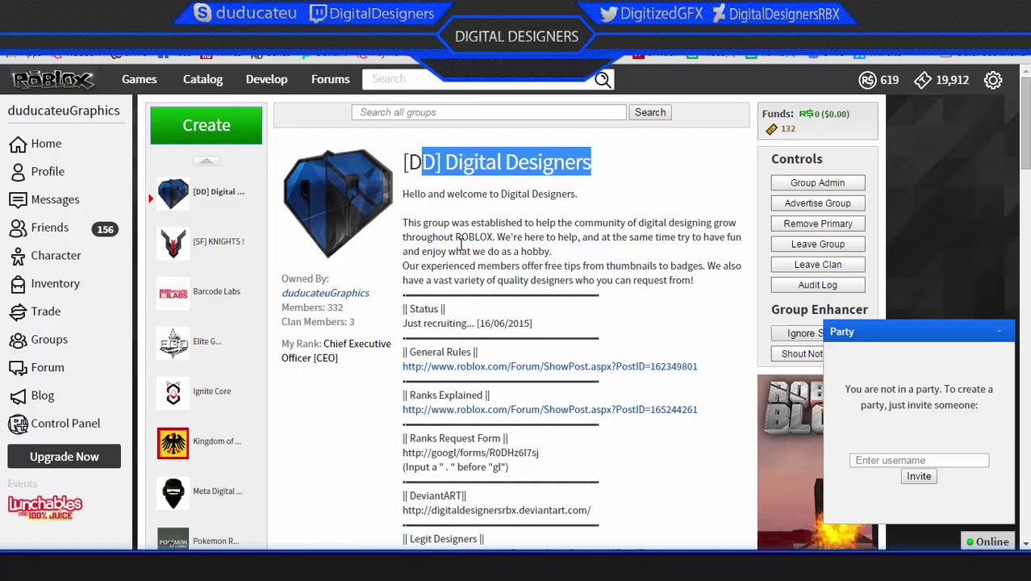
scroll(462, 246, "down", 3)
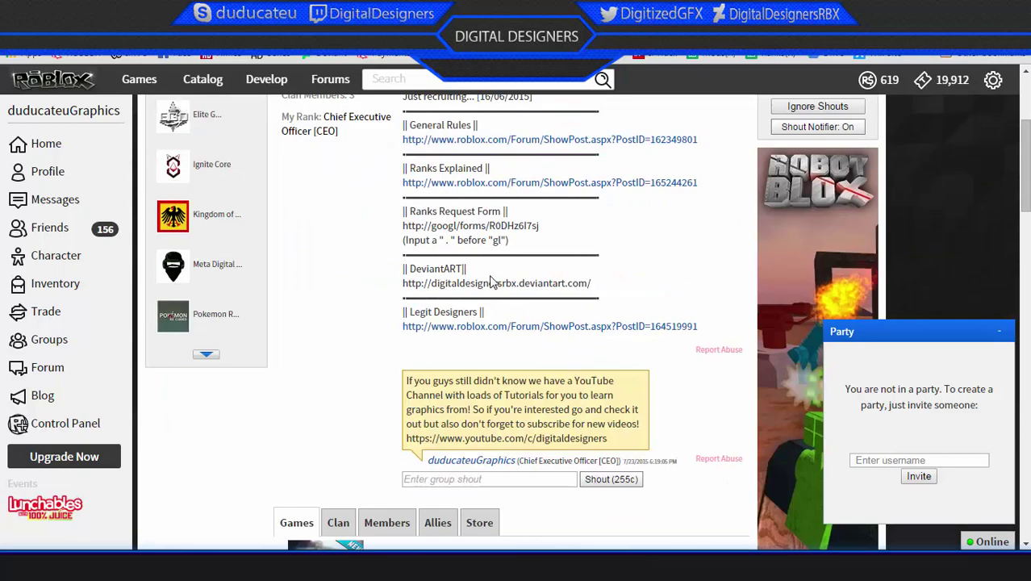
scroll(494, 278, "down", 2)
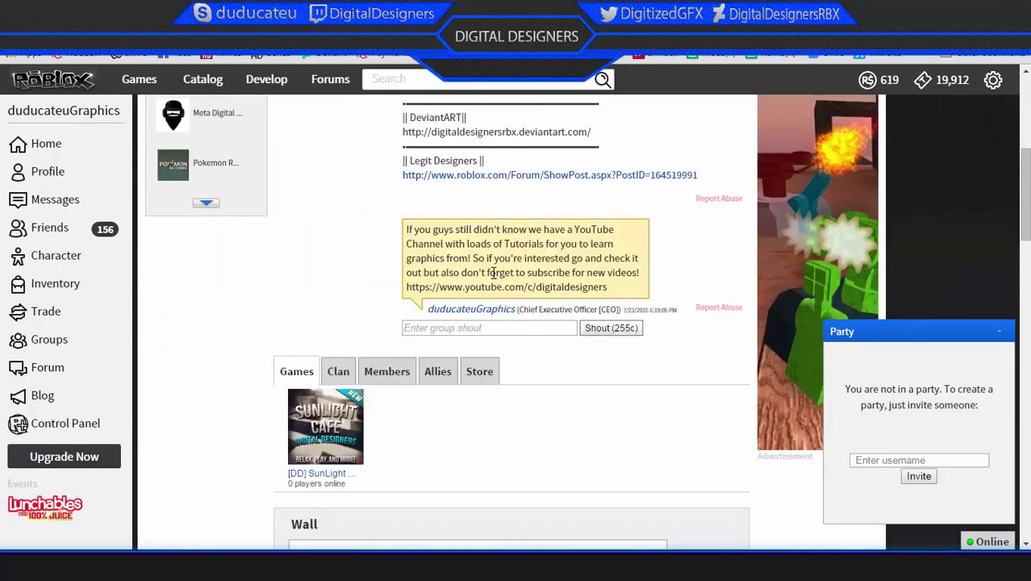
scroll(597, 331, "up", 1)
scroll(611, 345, "up", 3)
scroll(610, 345, "up", 1)
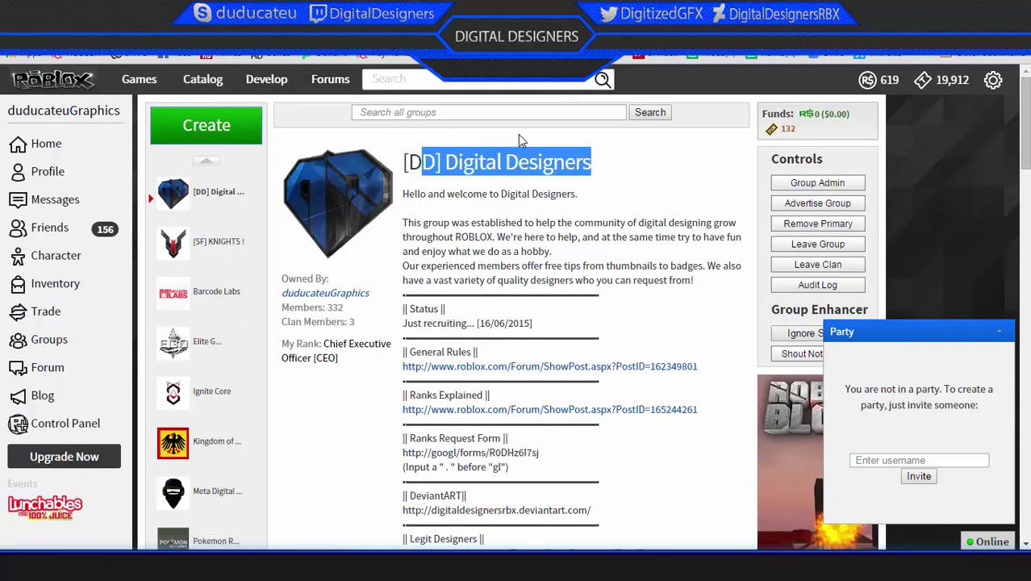
left_click(594, 174)
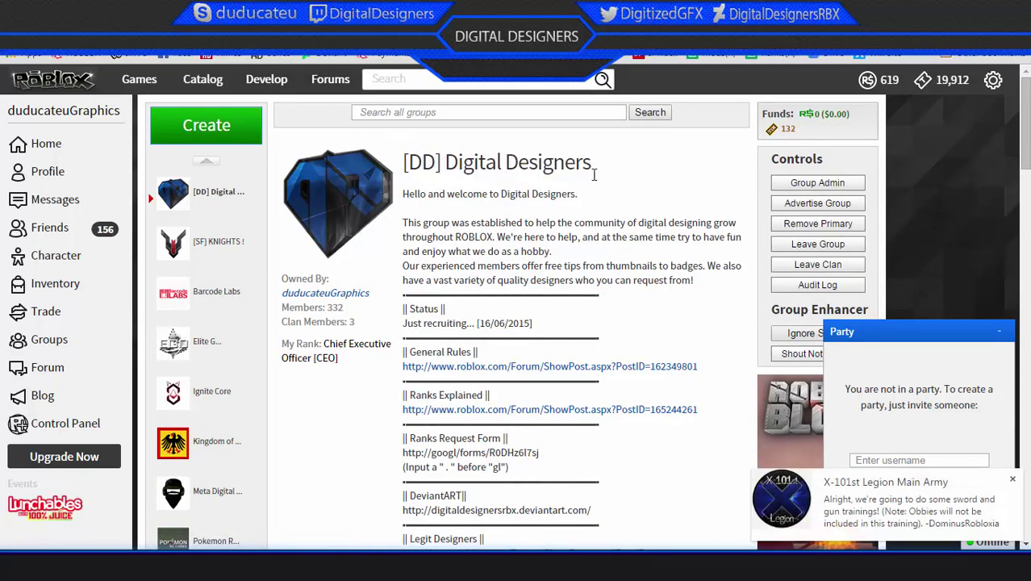
left_click(1012, 479)
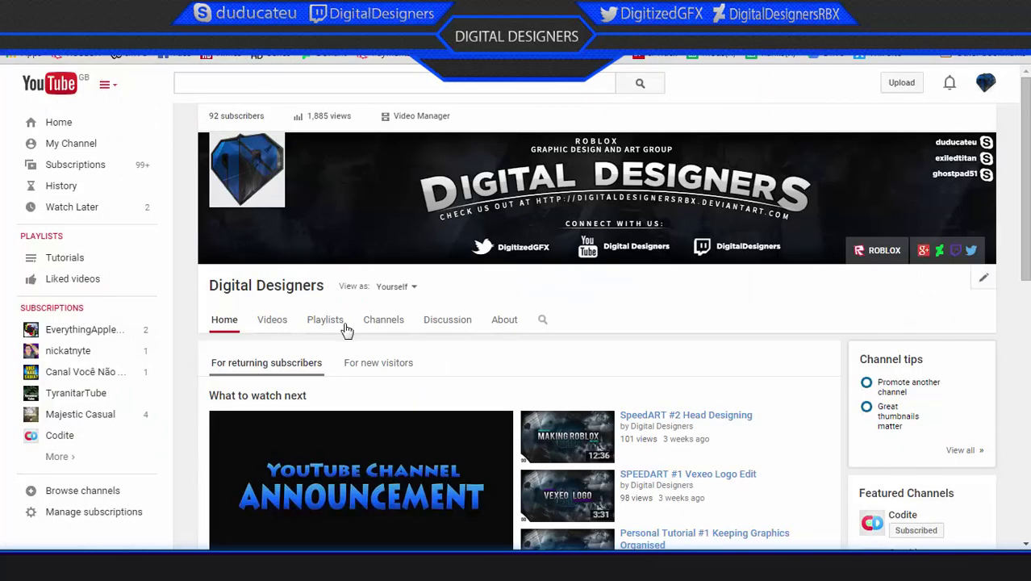
Go to Codite from the subscriptions list and play its Logo Speedart video.
scroll(347, 448, "down", 1)
scroll(347, 448, "down", 1)
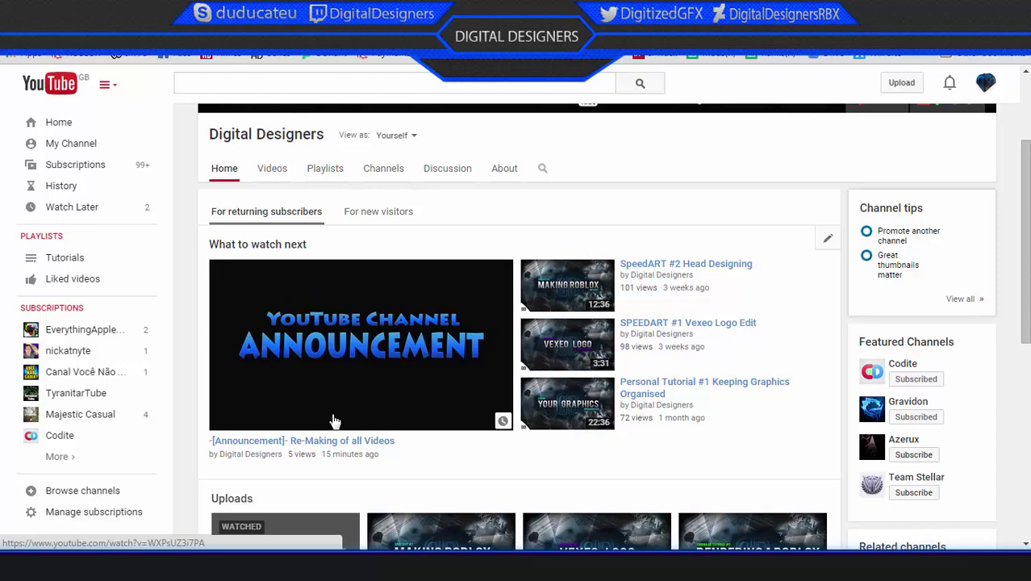
scroll(600, 461, "down", 1)
scroll(600, 461, "down", 1)
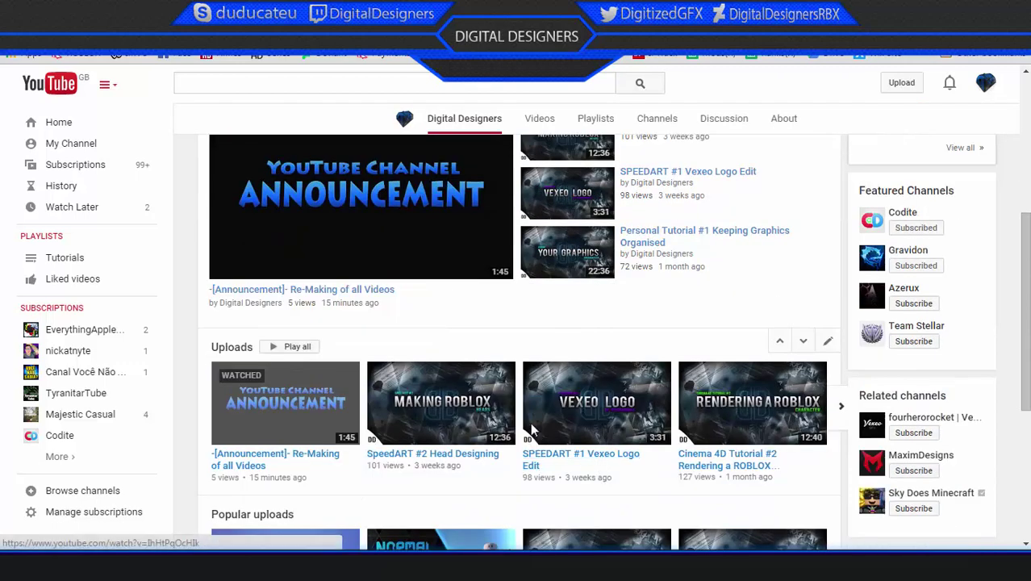
scroll(530, 422, "up", 3)
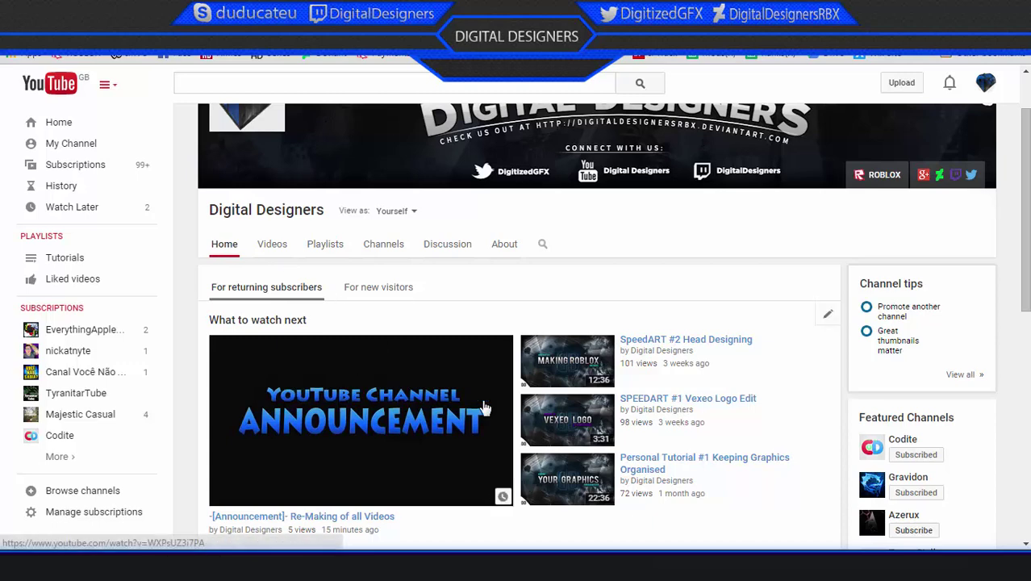
scroll(96, 357, "down", 1)
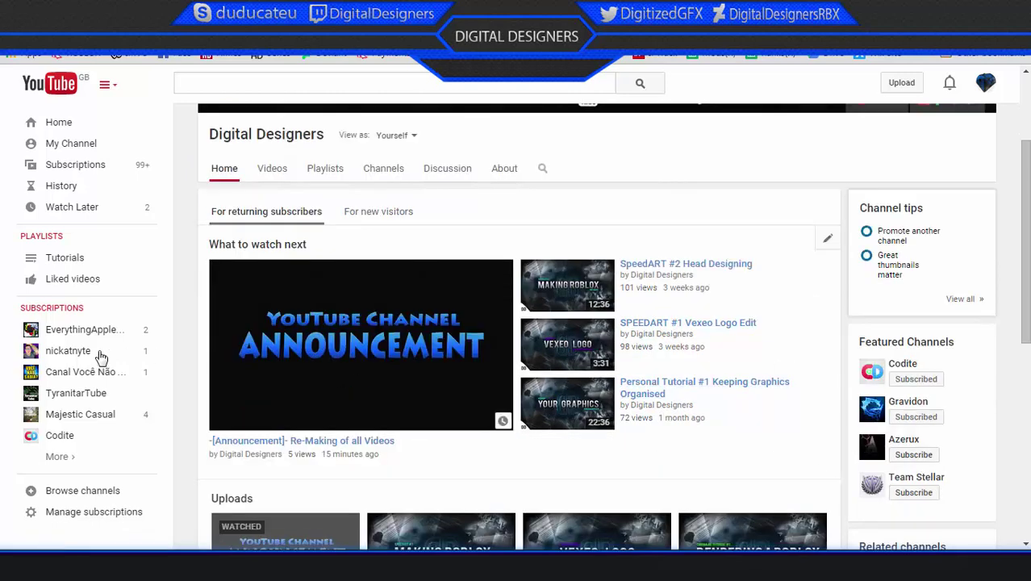
left_click(97, 456)
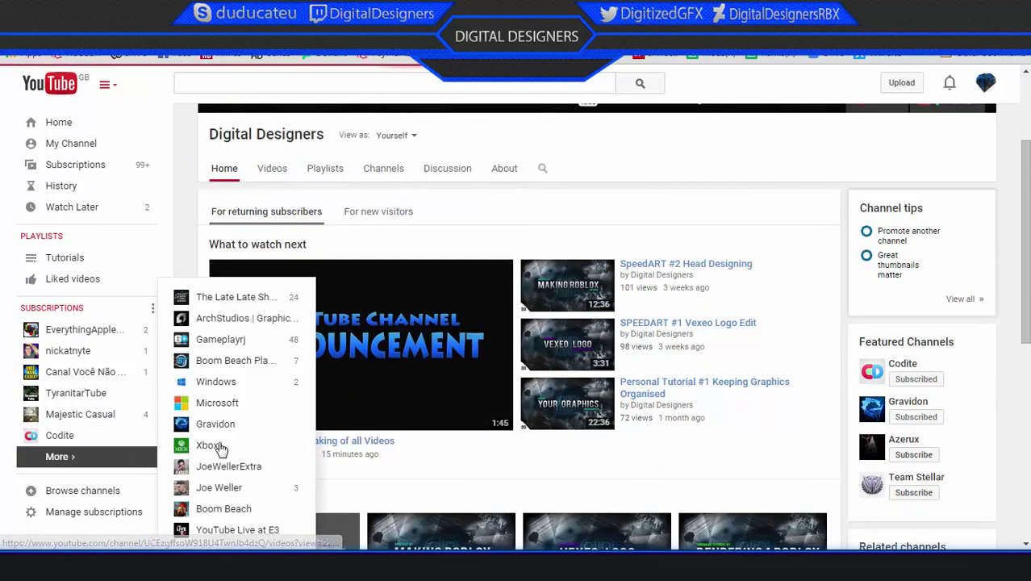
left_click(382, 319)
left_click(381, 319)
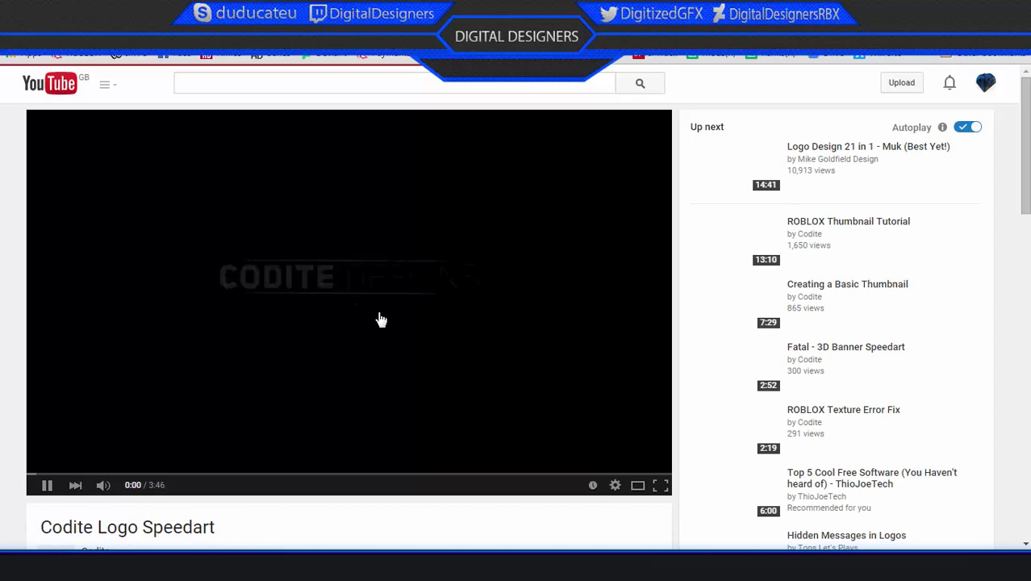
Pause the Codite Logo Speedart video and scroll through its description.
left_click(382, 320)
scroll(381, 319, "down", 1)
scroll(381, 319, "down", 1)
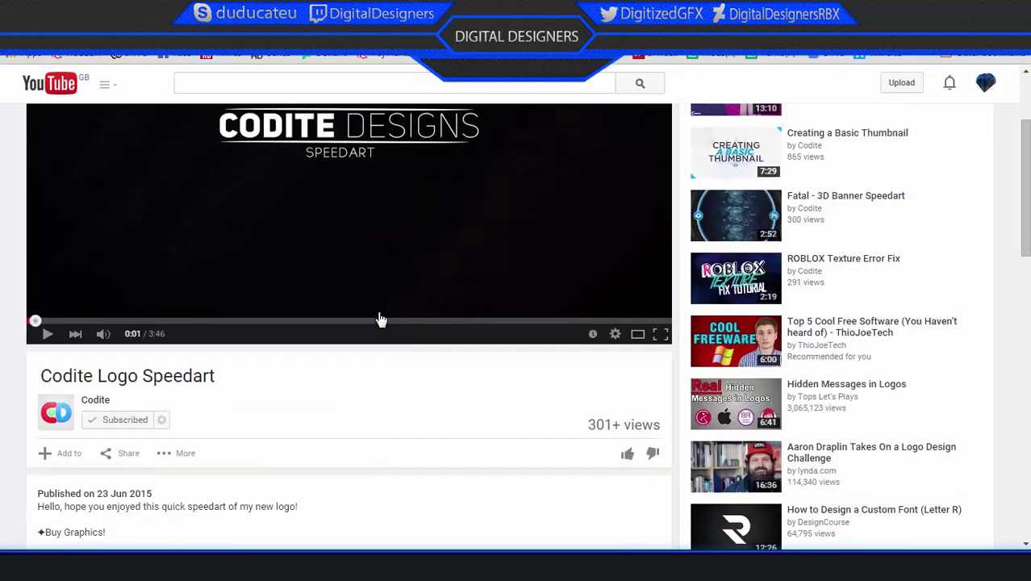
scroll(381, 319, "down", 1)
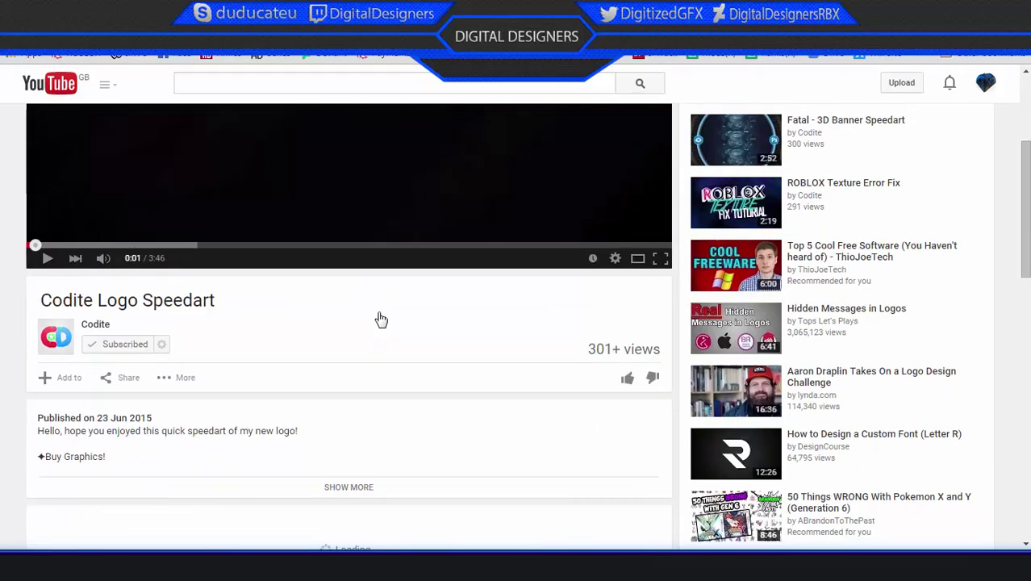
scroll(381, 319, "down", 1)
scroll(381, 320, "up", 1)
scroll(382, 319, "up", 3)
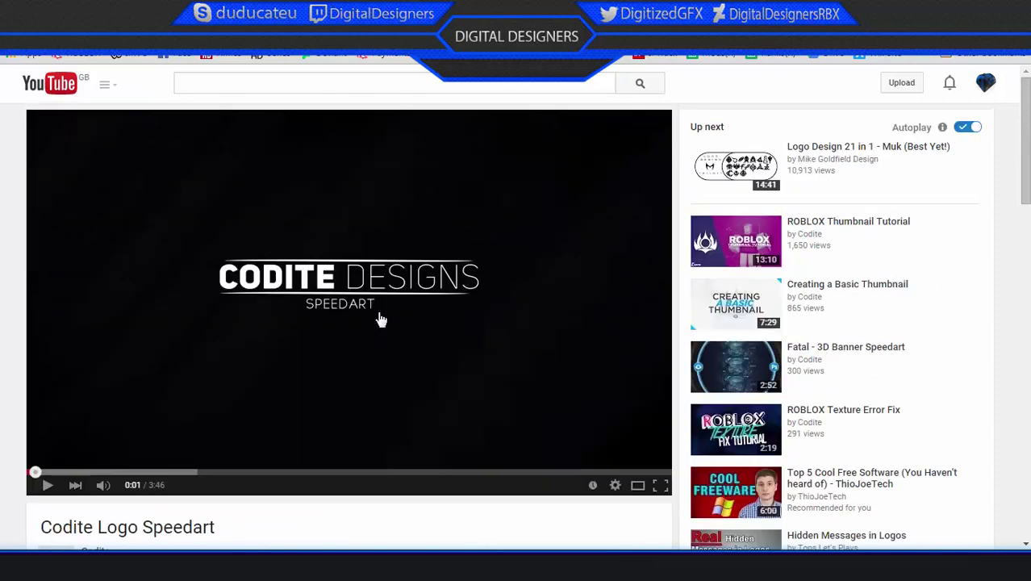
scroll(381, 319, "down", 2)
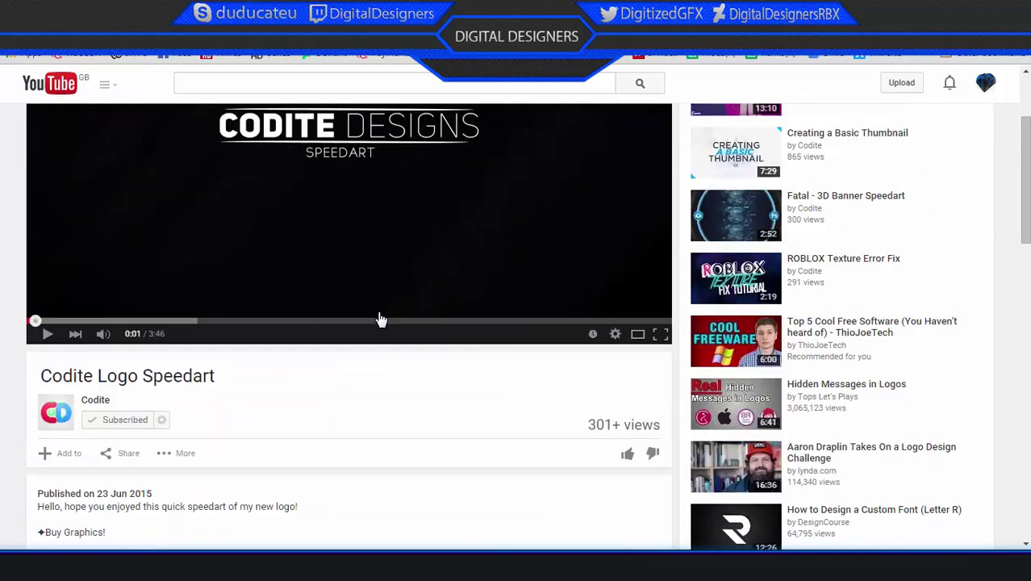
left_click_drag(77, 375, 214, 375)
left_click(381, 319)
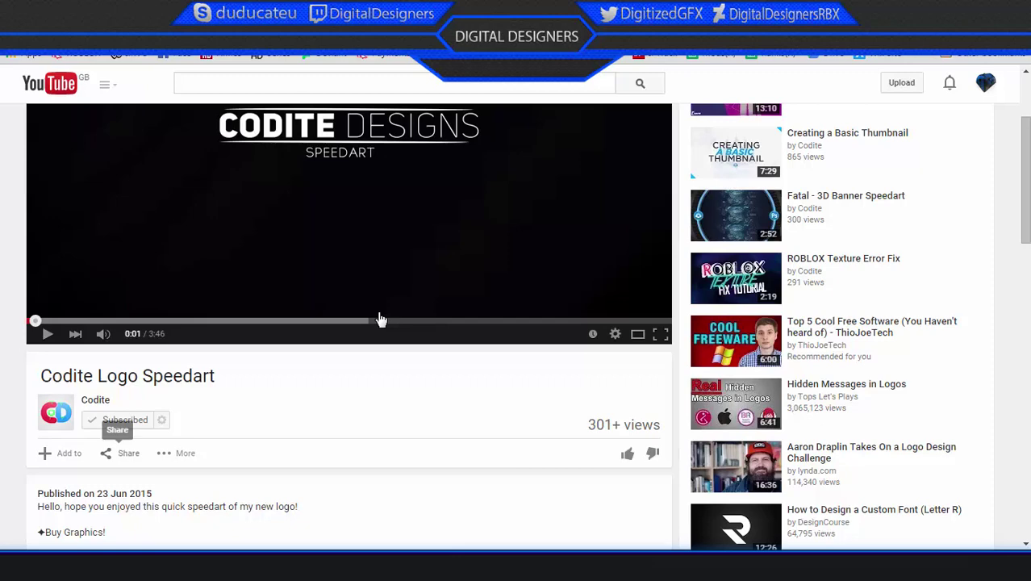
Scroll down through the 13 comments and back up to the player.
scroll(381, 319, "down", 1)
scroll(380, 319, "down", 2)
scroll(380, 320, "down", 3)
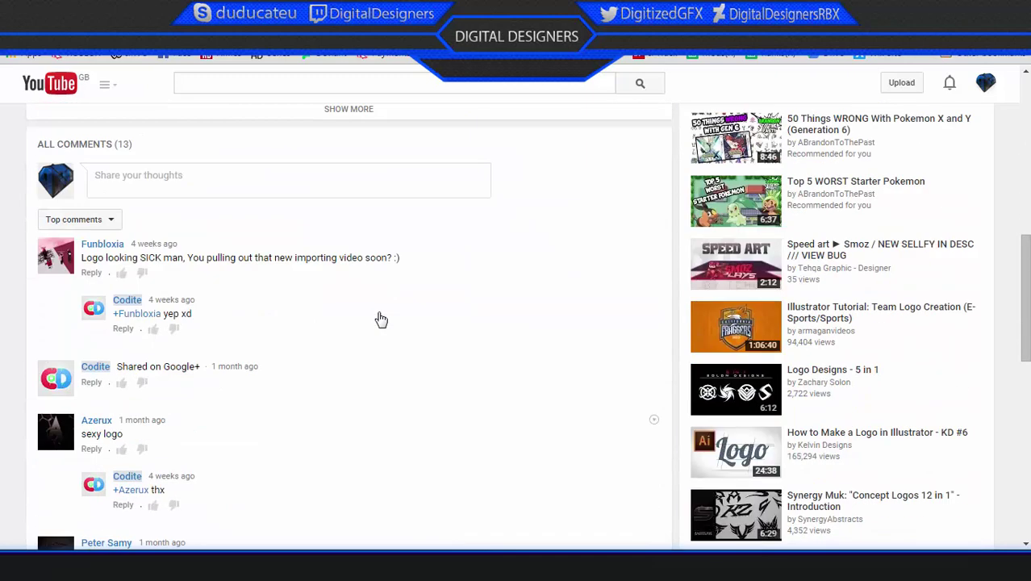
scroll(381, 319, "up", 2)
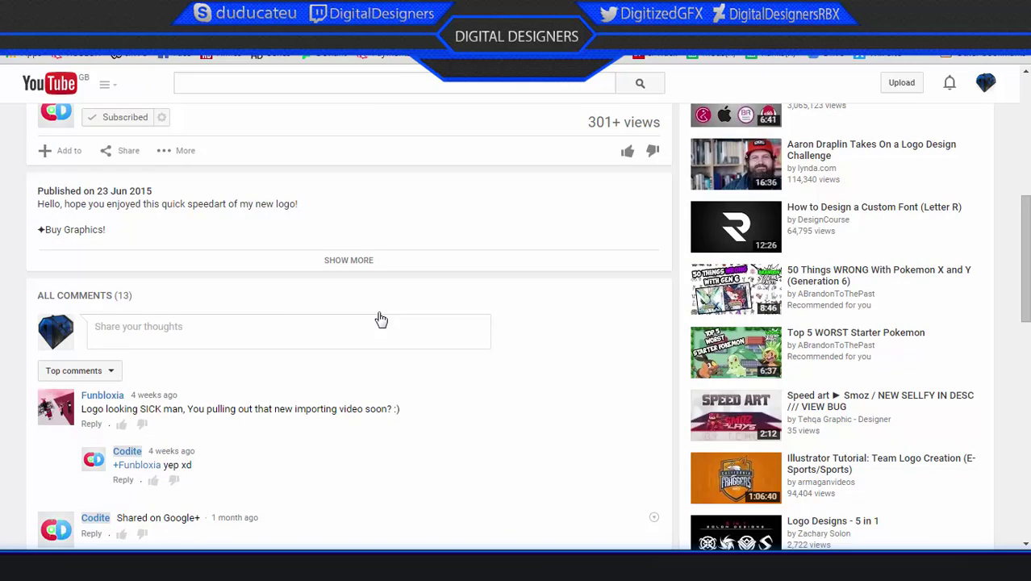
scroll(381, 320, "up", 1)
scroll(380, 320, "up", 3)
scroll(381, 320, "up", 1)
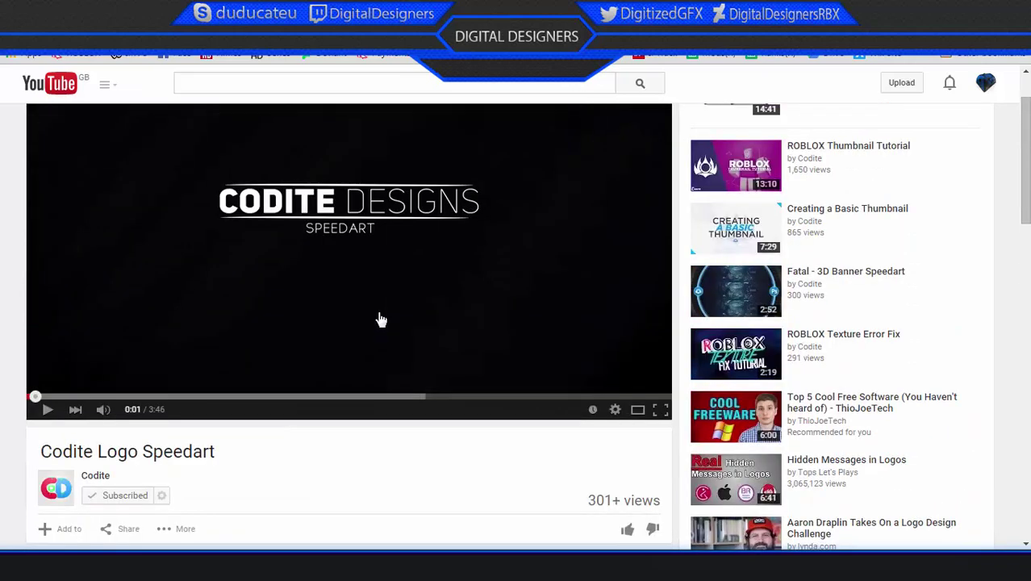